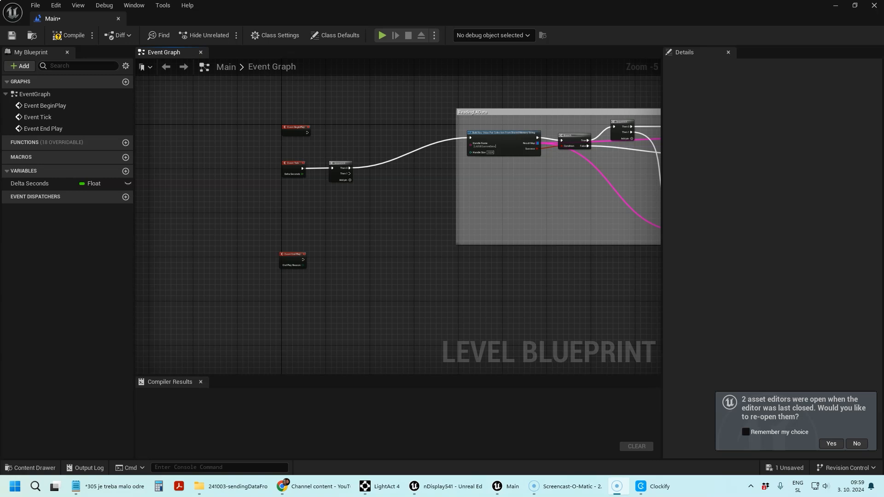
Step: Switch to LightAct and add a UE data receiver node to the Devices graph below the UE Data Sender
{"action": "left_click_drag", "start_coordinate": [883, 120], "coordinate": [359, 121]}
{"action": "double_click", "coordinate": [358, 121]}
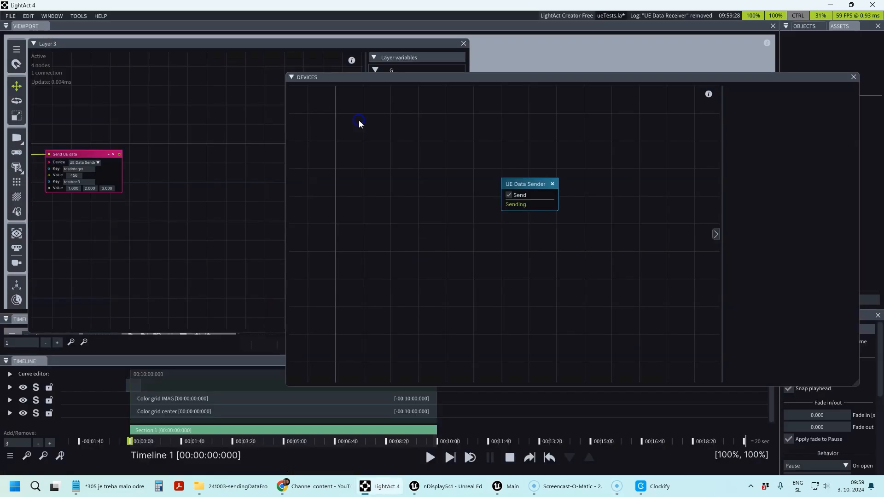
{"action": "right_click", "coordinate": [463, 249]}
{"action": "type", "text": "ue"}
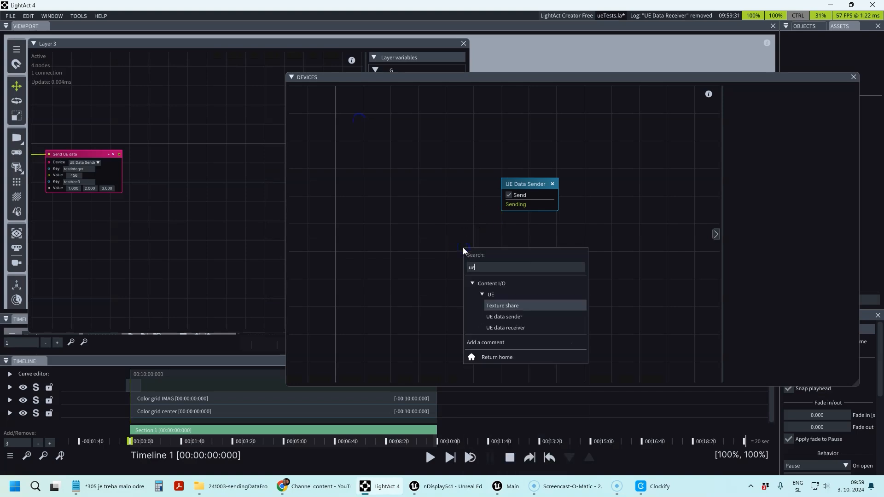
{"action": "left_click", "coordinate": [535, 328]}
{"action": "left_click", "coordinate": [516, 241]}
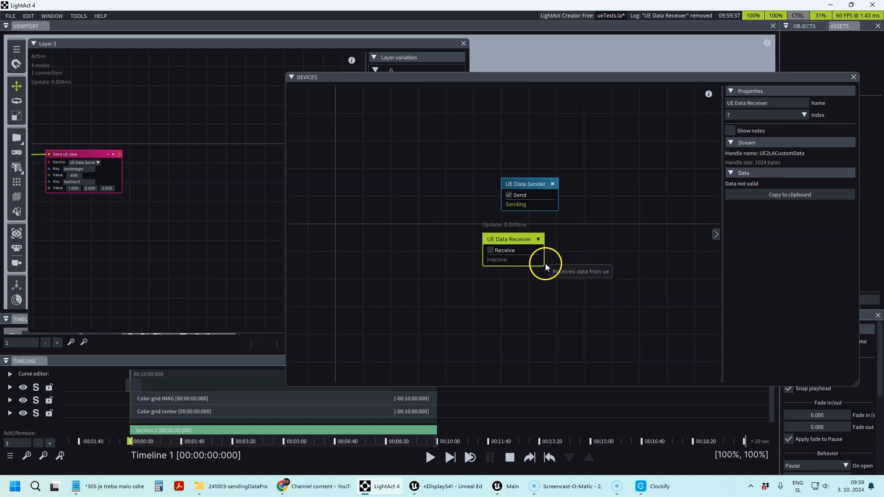
Step: Align the UE Data Receiver beneath the UE Data Sender, enable Receive, and return to the Unreal level blueprint
{"action": "left_click_drag", "start_coordinate": [505, 242], "coordinate": [514, 233]}
{"action": "left_click", "coordinate": [500, 241]}
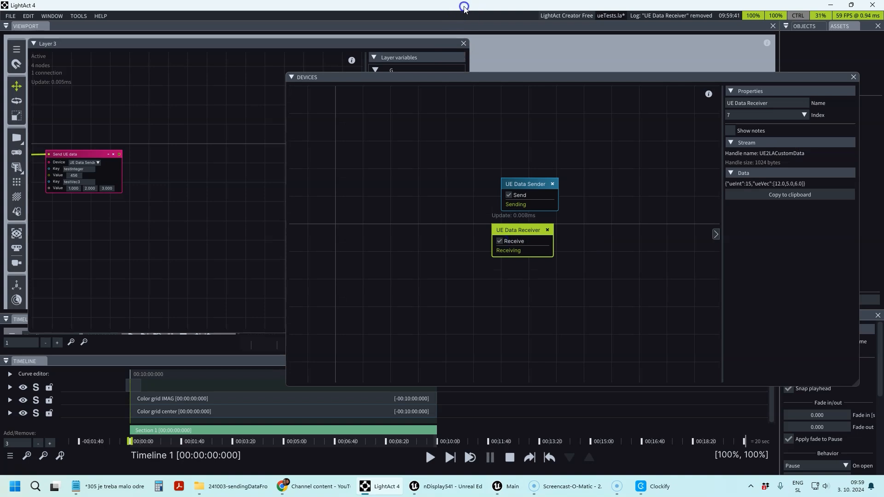
{"action": "left_click", "coordinate": [831, 5]}
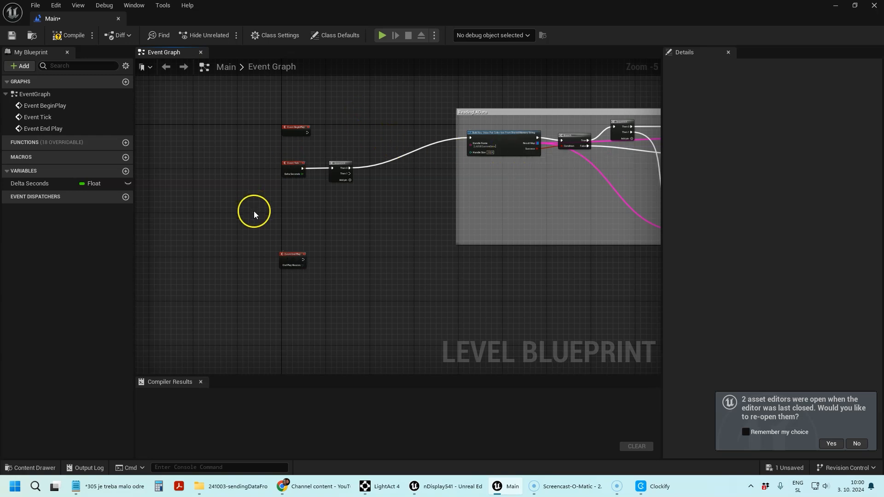
Step: Add an Open shared memory node beside Event BeginPlay and connect their execution pins
{"action": "scroll", "coordinate": [509, 130], "scroll_direction": "up", "scroll_amount": 6}
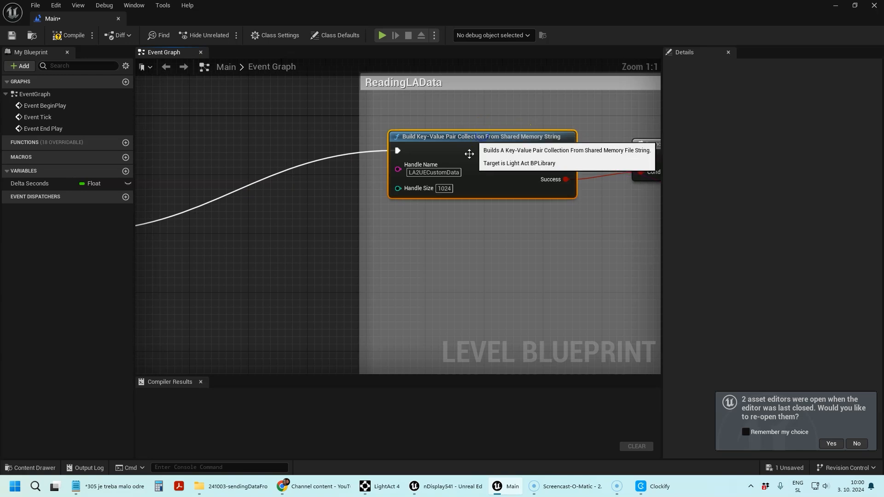
{"action": "scroll", "coordinate": [473, 158], "scroll_direction": "down", "scroll_amount": 5}
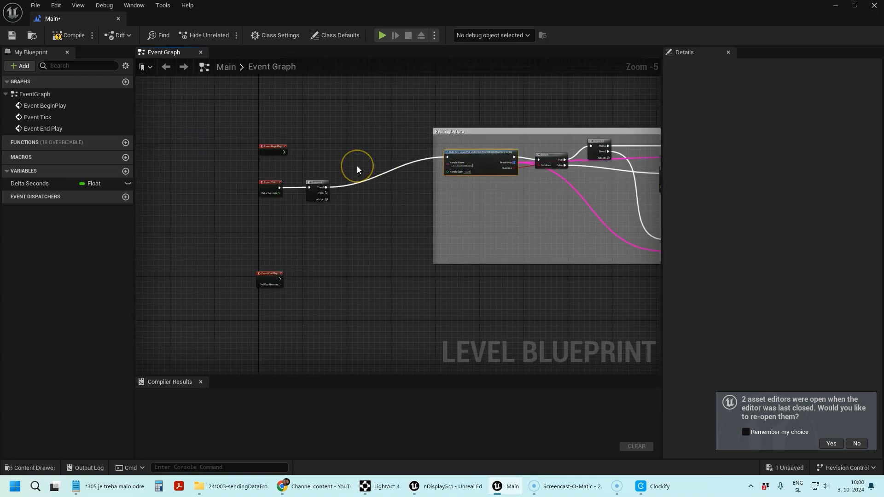
{"action": "left_click", "coordinate": [312, 150]}
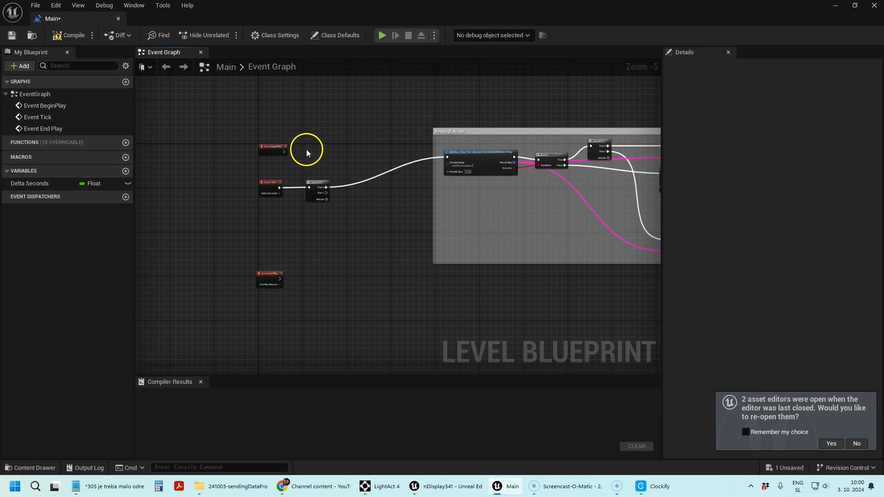
{"action": "right_click", "coordinate": [308, 152]}
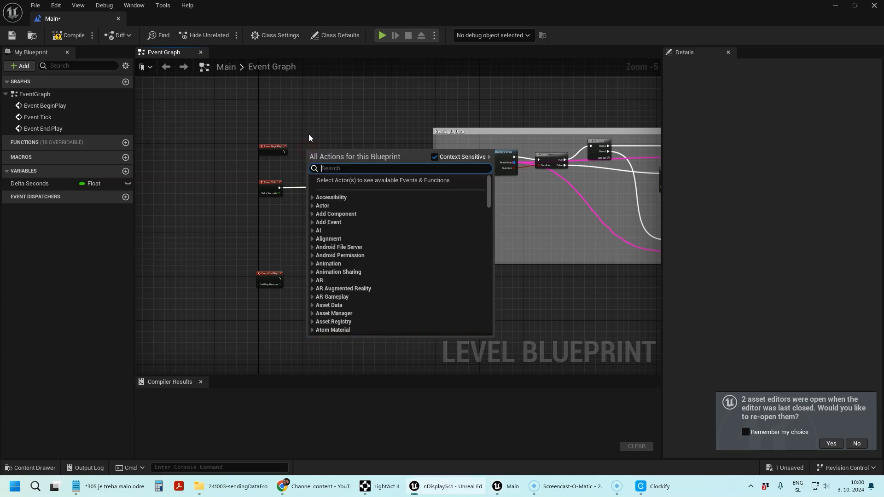
{"action": "type", "text": "shared"}
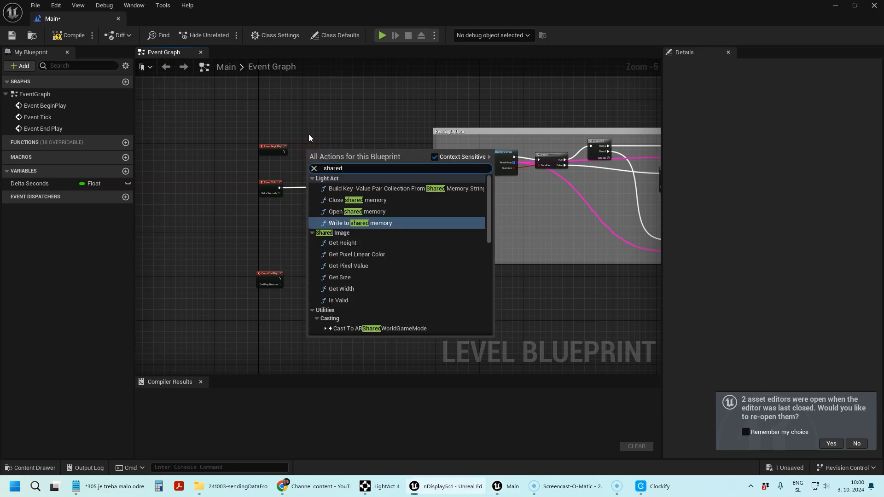
{"action": "left_click", "coordinate": [361, 212]}
{"action": "scroll", "coordinate": [289, 122], "scroll_direction": "up", "scroll_amount": 5}
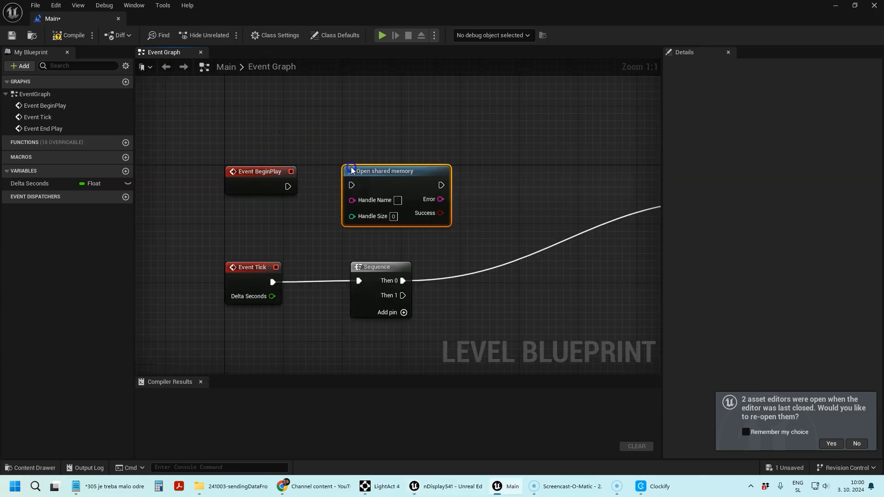
{"action": "left_click_drag", "start_coordinate": [288, 186], "coordinate": [352, 186]}
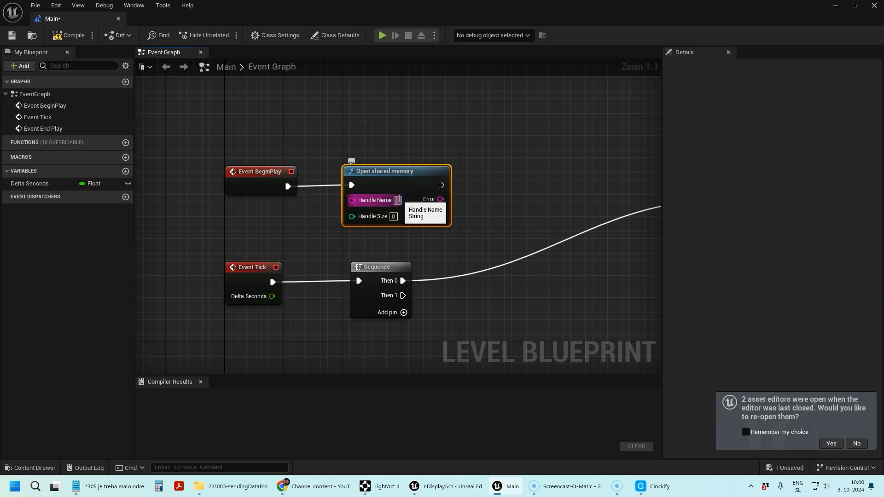
Step: Set the Open shared memory node's handle name to UE2LACustomData and its handle size to 1024
{"action": "type", "text": "A2"}
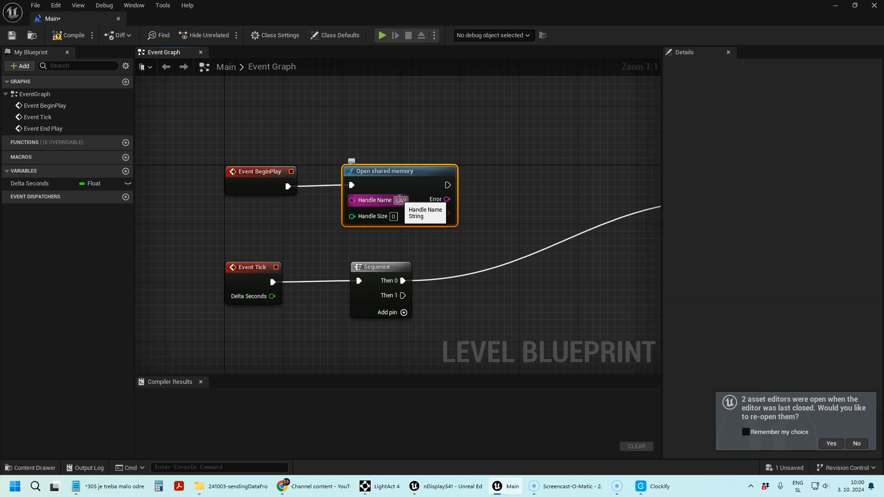
{"action": "type", "text": "UB"}
{"action": "key", "text": "BackSpace"}
{"action": "type", "text": "F"}
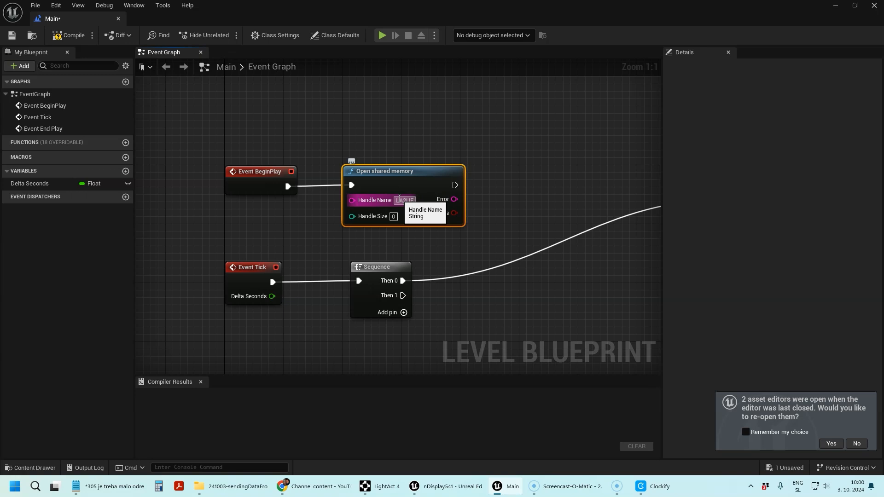
{"action": "key", "text": "BackSpace"}
{"action": "key", "text": "BackSpace"}
{"action": "key", "text": "BackSpace"}
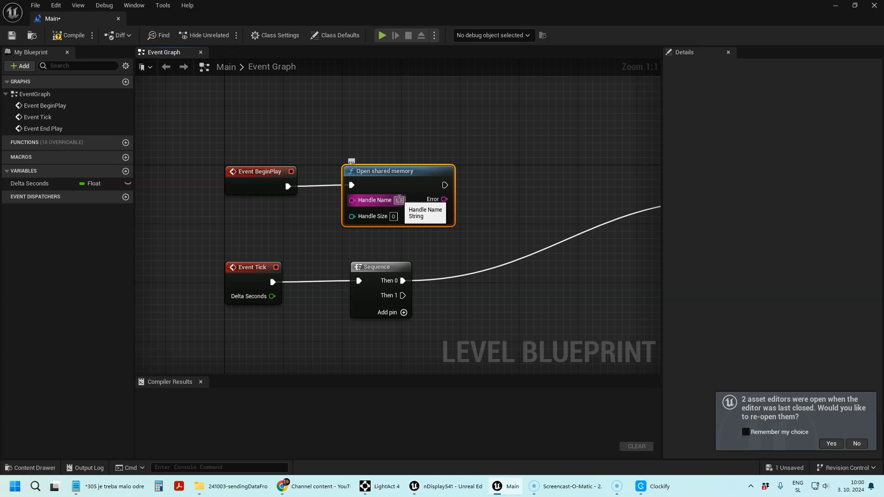
{"action": "type", "text": "C"}
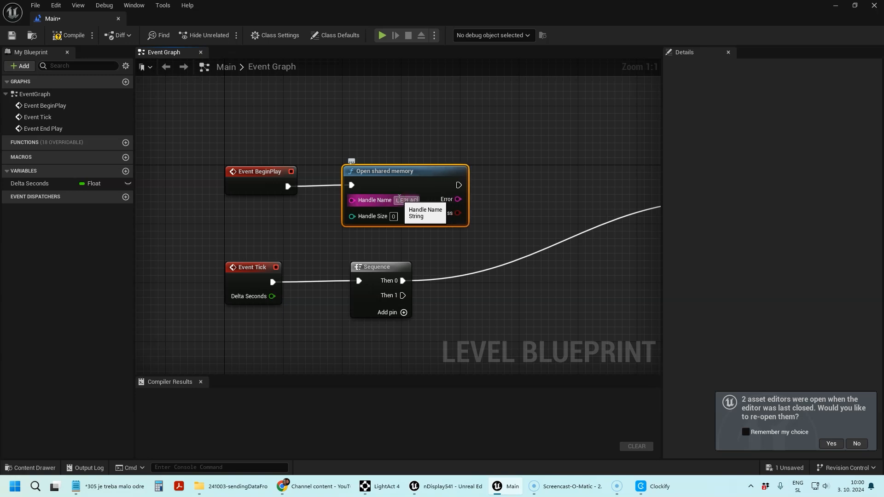
{"action": "type", "text": "ustomData"}
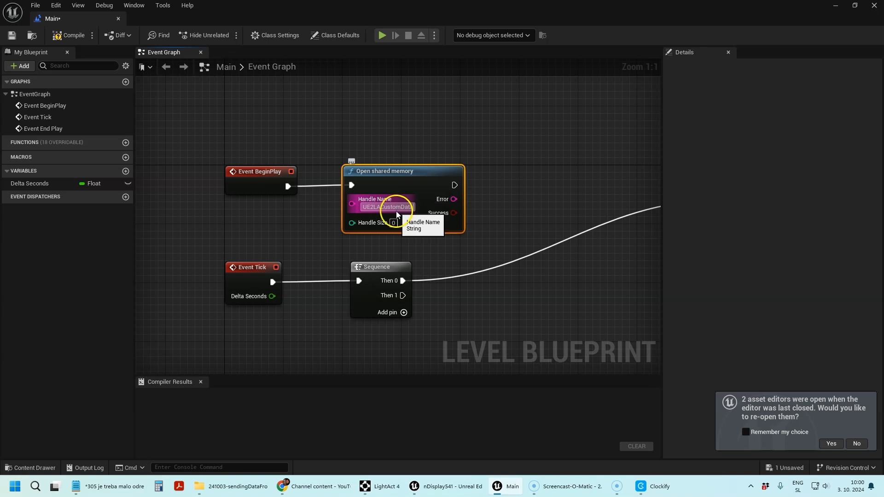
{"action": "left_click", "coordinate": [394, 222]}
{"action": "type", "text": "1024"}
{"action": "left_click", "coordinate": [430, 112]}
Step: Add a Close shared memory node driven by the execution output of Event End Play
{"action": "scroll", "coordinate": [327, 134], "scroll_direction": "down", "scroll_amount": 6}
{"action": "scroll", "coordinate": [324, 226], "scroll_direction": "up", "scroll_amount": 3}
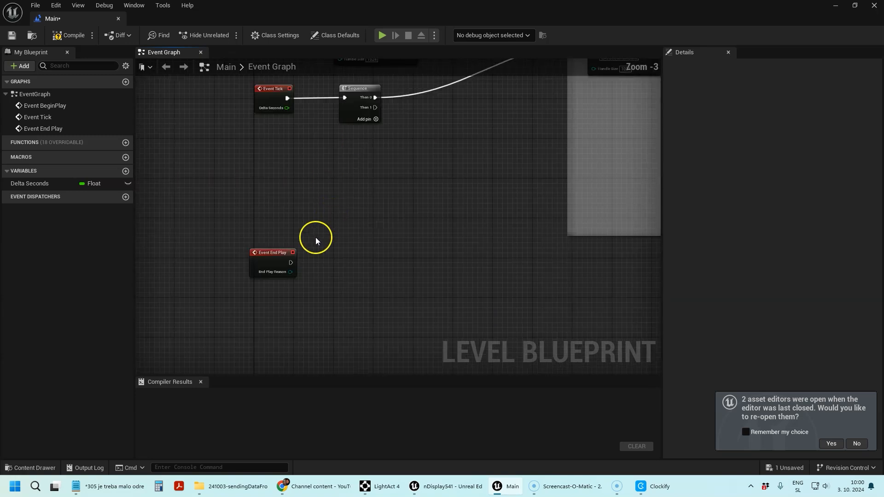
{"action": "scroll", "coordinate": [306, 286], "scroll_direction": "down", "scroll_amount": 1}
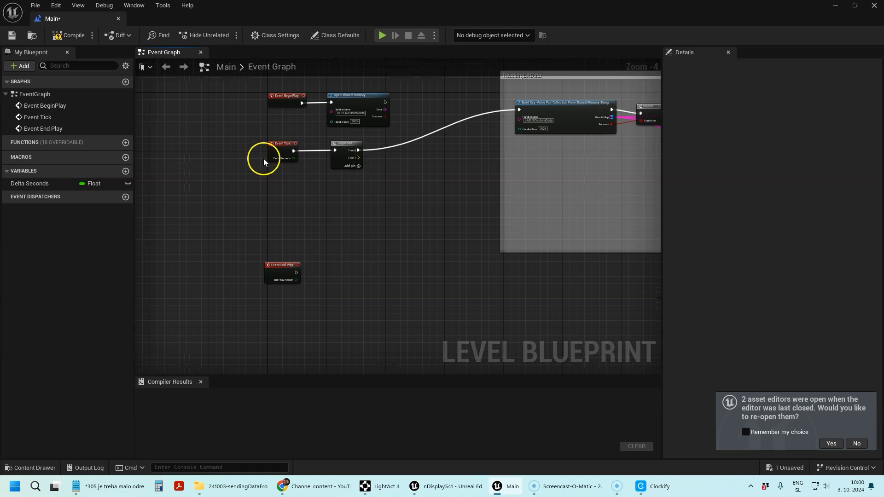
{"action": "left_click", "coordinate": [278, 143]}
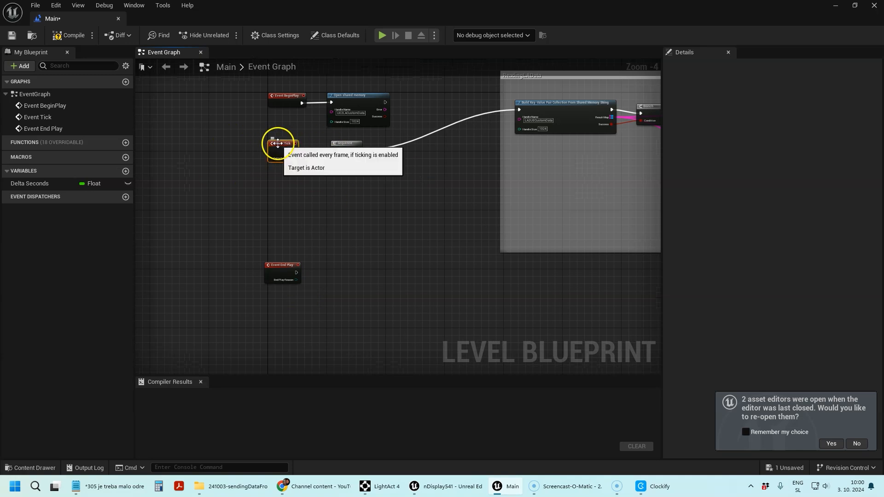
{"action": "left_click", "coordinate": [292, 271]}
{"action": "left_click_drag", "start_coordinate": [295, 273], "coordinate": [338, 271]}
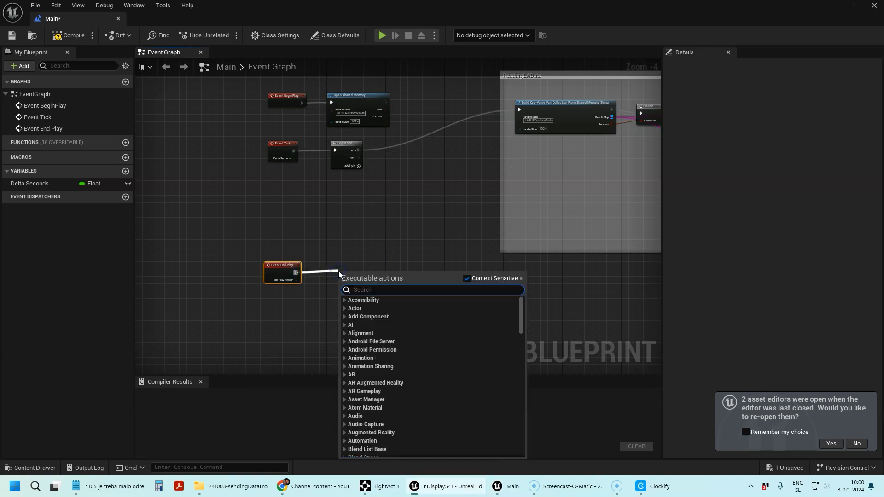
{"action": "type", "text": "close"}
{"action": "left_click", "coordinate": [377, 378]}
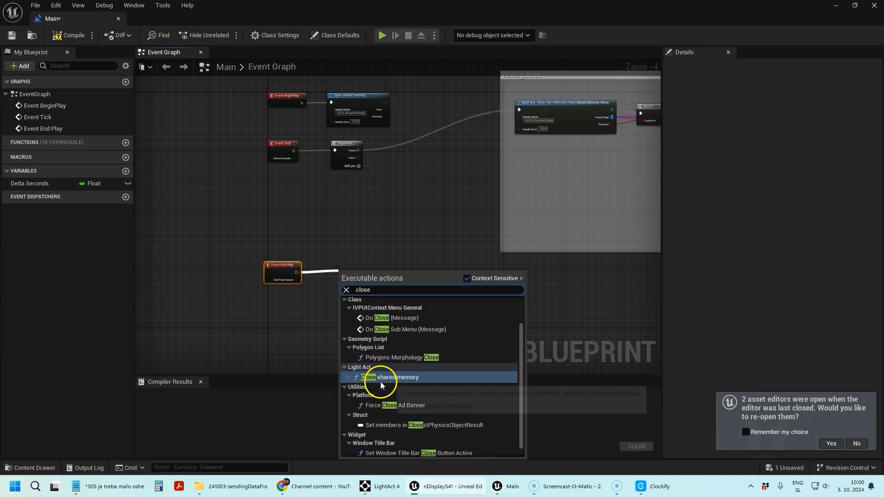
Step: Copy the handle name UE2LACustomData from Open shared memory into Close shared memory, and align that node with Event End Play
{"action": "scroll", "coordinate": [372, 292], "scroll_direction": "up", "scroll_amount": 3}
{"action": "scroll", "coordinate": [365, 284], "scroll_direction": "down", "scroll_amount": 3}
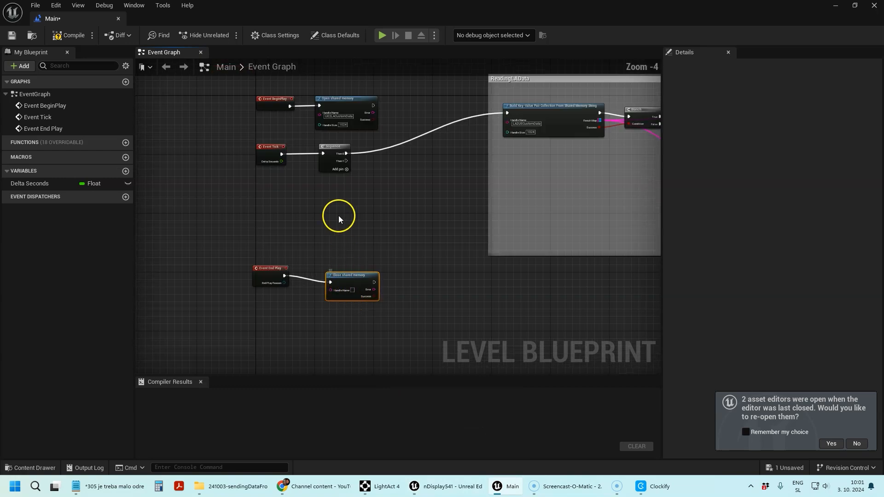
{"action": "scroll", "coordinate": [341, 122], "scroll_direction": "up", "scroll_amount": 3}
{"action": "left_click", "coordinate": [334, 113]}
{"action": "key", "text": "ctrl+c"}
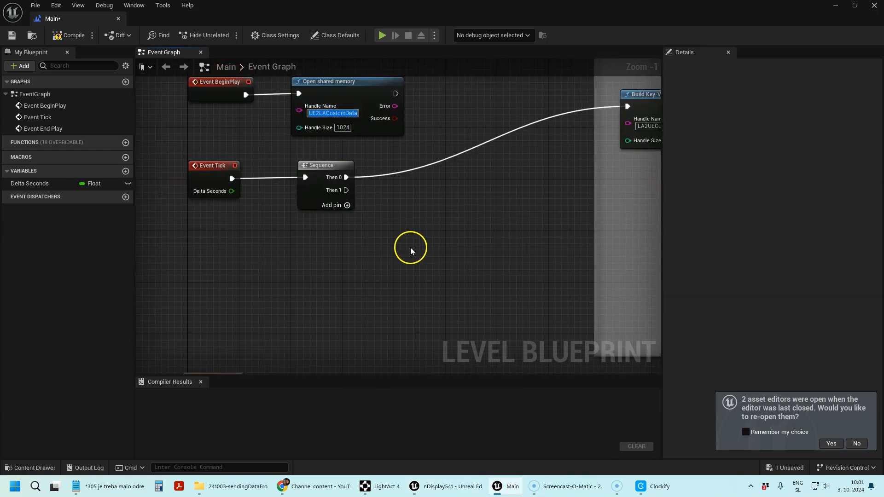
{"action": "scroll", "coordinate": [376, 290], "scroll_direction": "down", "scroll_amount": 3}
{"action": "scroll", "coordinate": [371, 291], "scroll_direction": "up", "scroll_amount": 3}
{"action": "left_click", "coordinate": [370, 307]}
{"action": "key", "text": "ctrl+v"}
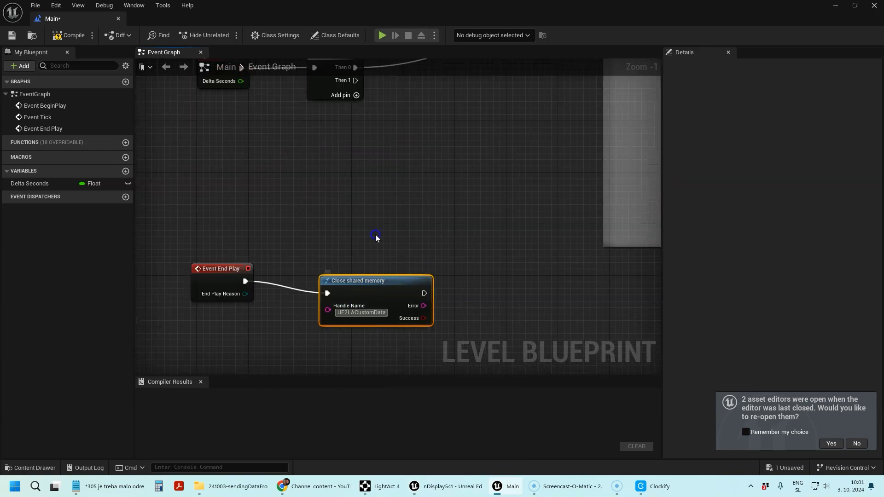
{"action": "left_click_drag", "start_coordinate": [364, 285], "coordinate": [332, 273]}
Step: Save the level blueprint, then run the level briefly and stop the play session
{"action": "key", "text": "ctrl+s"}
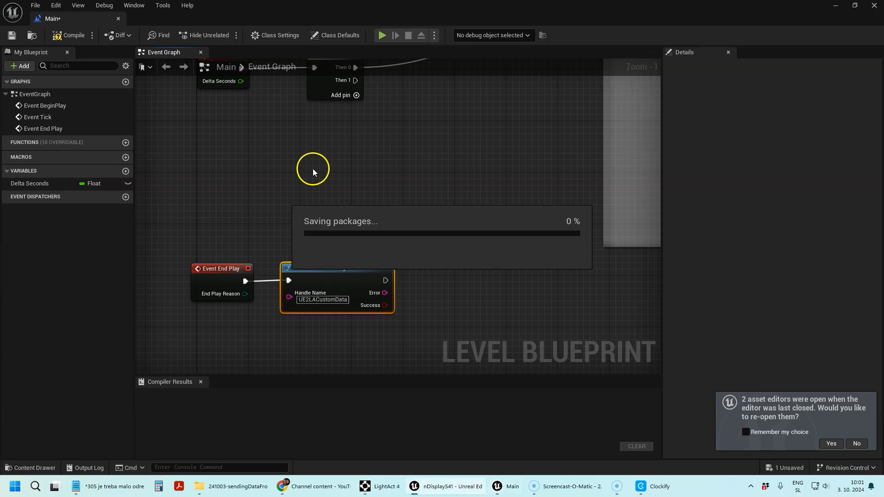
{"action": "scroll", "coordinate": [274, 278], "scroll_direction": "down", "scroll_amount": 2}
{"action": "scroll", "coordinate": [274, 278], "scroll_direction": "down", "scroll_amount": 1}
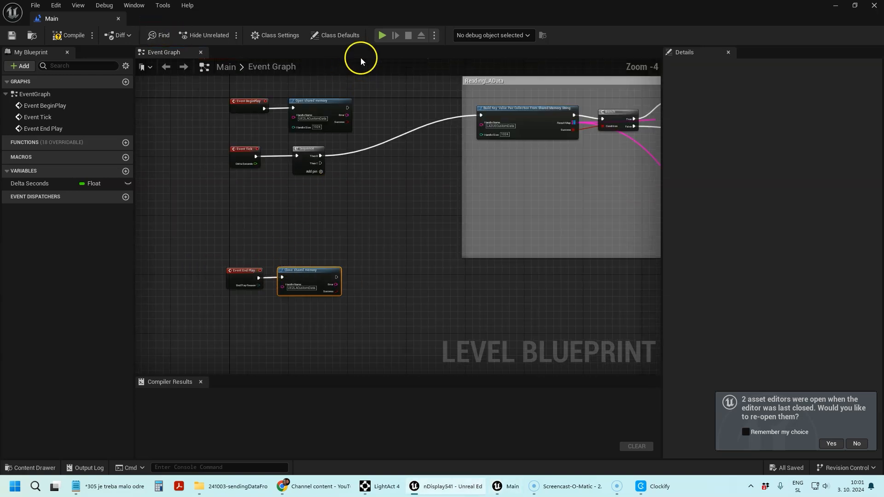
{"action": "left_click", "coordinate": [382, 36]}
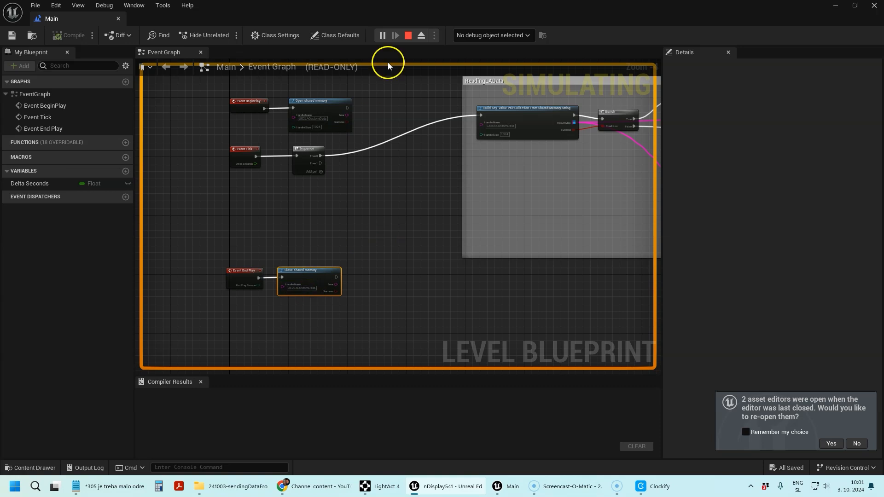
{"action": "left_click", "coordinate": [408, 36]}
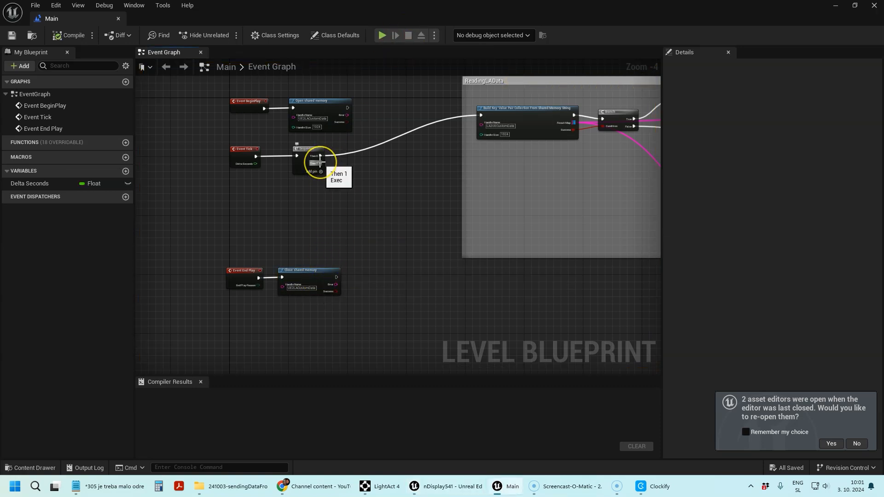
Step: Add a Write to shared memory node from the Sequence's Then 1 output and move the End Play nodes further down
{"action": "left_click_drag", "start_coordinate": [320, 162], "coordinate": [405, 255]}
{"action": "type", "text": "rea"}
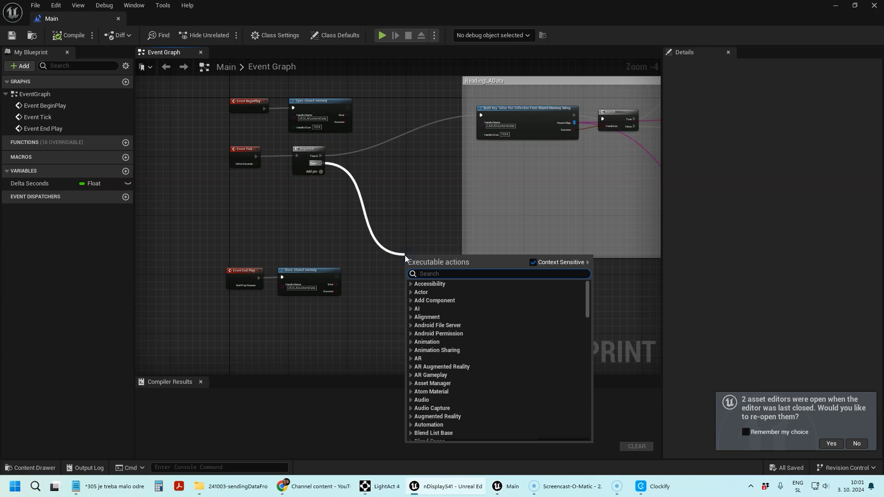
{"action": "type", "text": "d sh"}
{"action": "key", "text": "ctrl+a"}
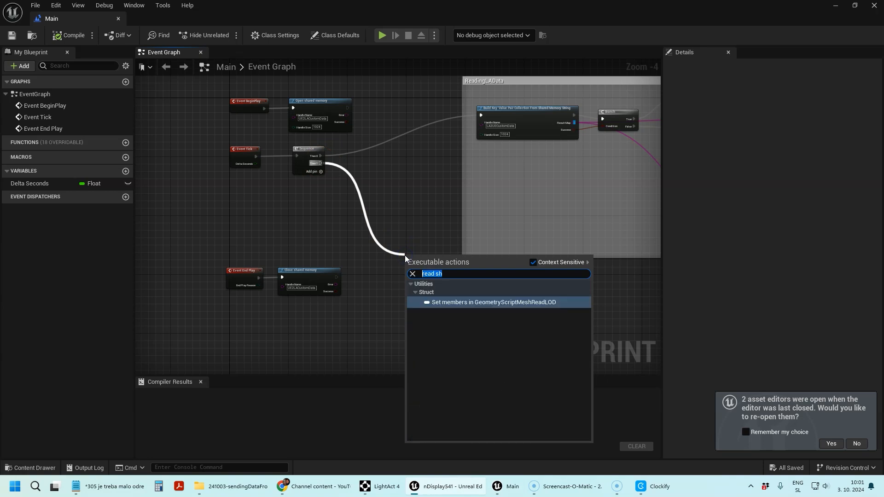
{"action": "key", "text": "BackSpace"}
{"action": "type", "text": "shared"}
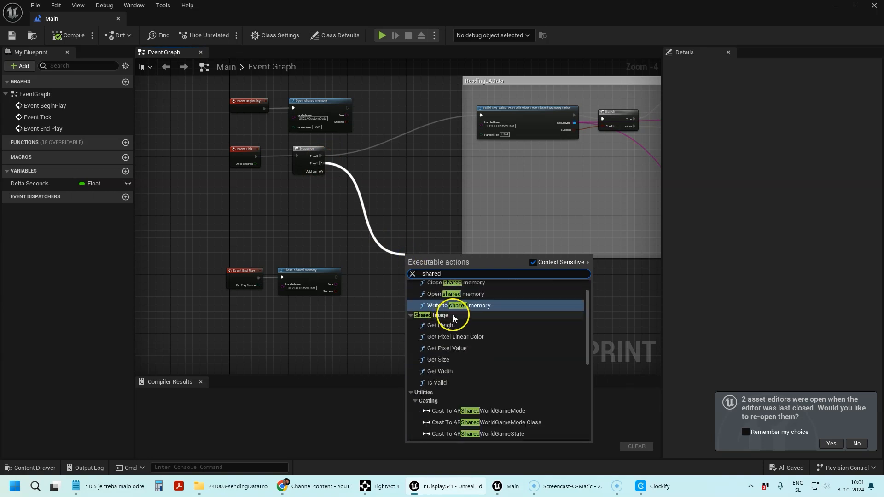
{"action": "left_click", "coordinate": [447, 306]}
{"action": "left_click_drag", "start_coordinate": [194, 259], "coordinate": [332, 352]}
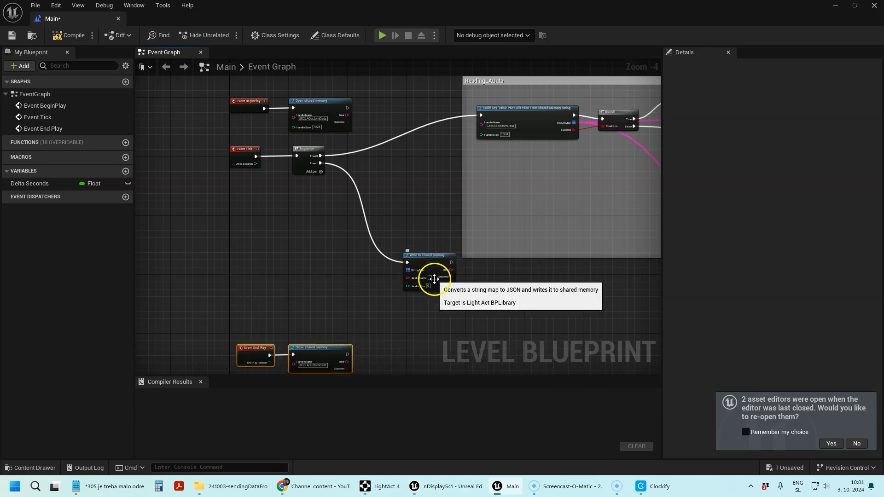
Step: Copy the handle name UE2LACustomData from Close shared memory into Write to shared memory and set its handle size to 1024
{"action": "scroll", "coordinate": [430, 286], "scroll_direction": "up", "scroll_amount": 4}
{"action": "scroll", "coordinate": [380, 250], "scroll_direction": "down", "scroll_amount": 2}
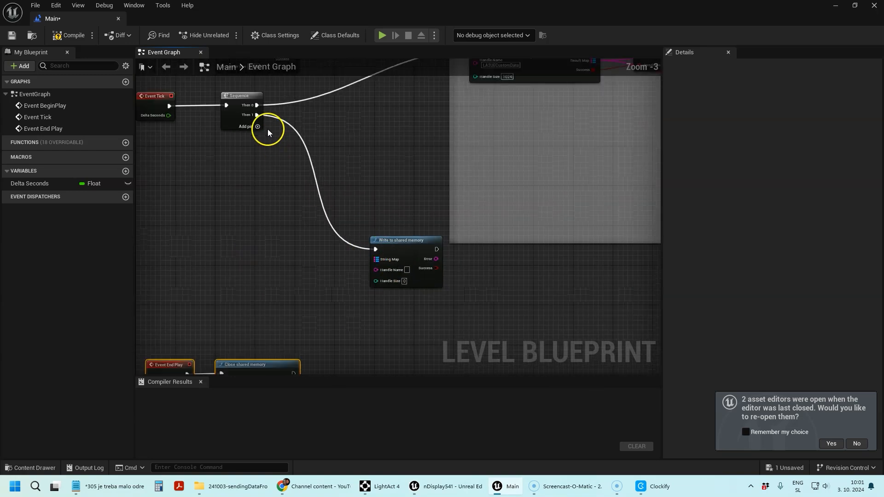
{"action": "scroll", "coordinate": [261, 264], "scroll_direction": "down", "scroll_amount": 1}
{"action": "scroll", "coordinate": [251, 295], "scroll_direction": "up", "scroll_amount": 4}
{"action": "left_click", "coordinate": [278, 309]}
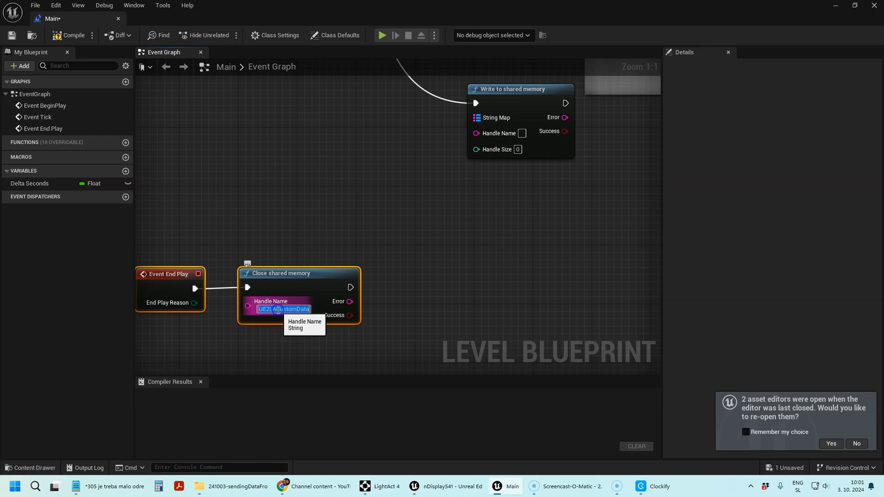
{"action": "key", "text": "ctrl+c"}
{"action": "left_click", "coordinate": [522, 133]}
{"action": "key", "text": "ctrl+v"}
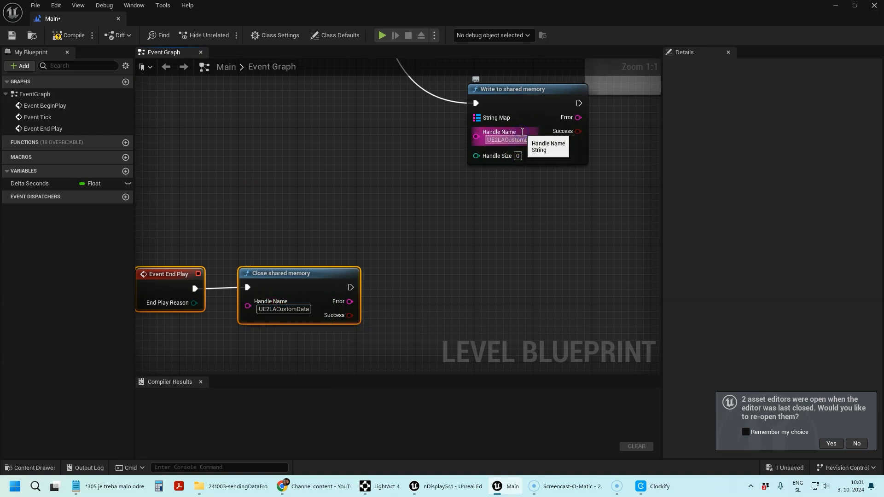
{"action": "left_click", "coordinate": [519, 155]}
{"action": "type", "text": "1024"}
{"action": "left_click", "coordinate": [509, 212]}
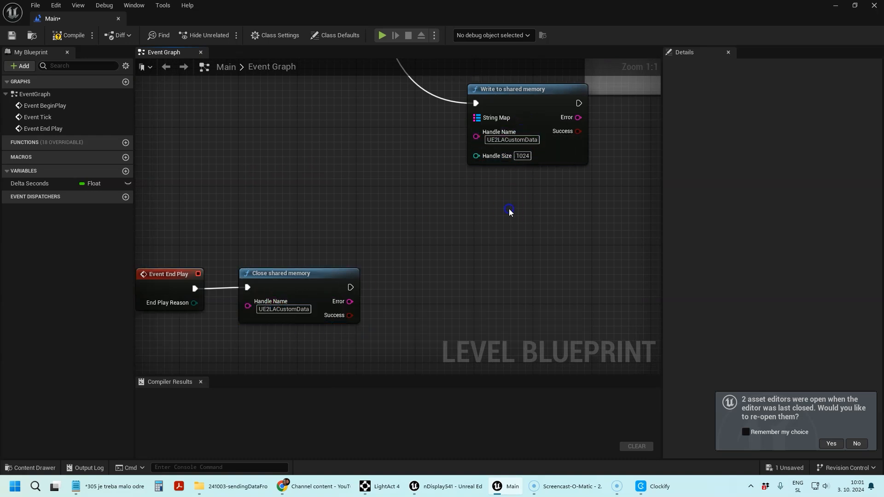
Step: Add a Make Map node feeding the String Map input of Write to shared memory
{"action": "scroll", "coordinate": [482, 235], "scroll_direction": "down", "scroll_amount": 4}
{"action": "left_click_drag", "start_coordinate": [490, 171], "coordinate": [445, 184]}
{"action": "type", "text": "make"}
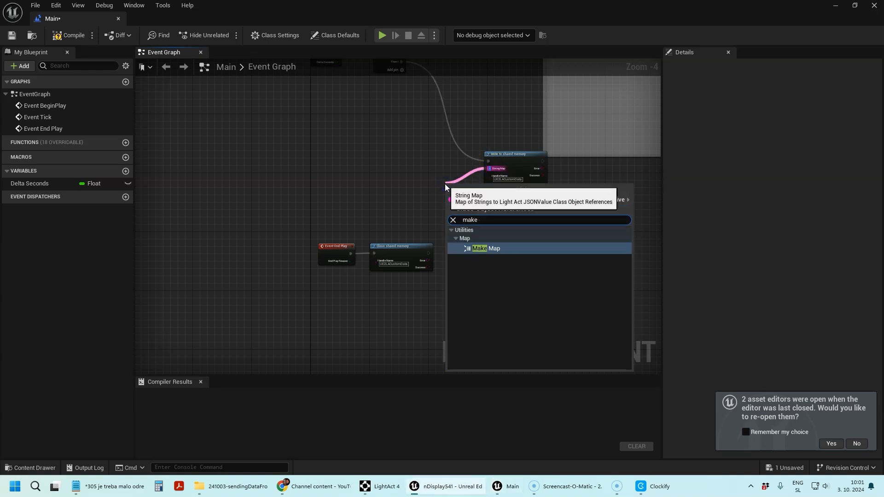
{"action": "left_click", "coordinate": [498, 249]}
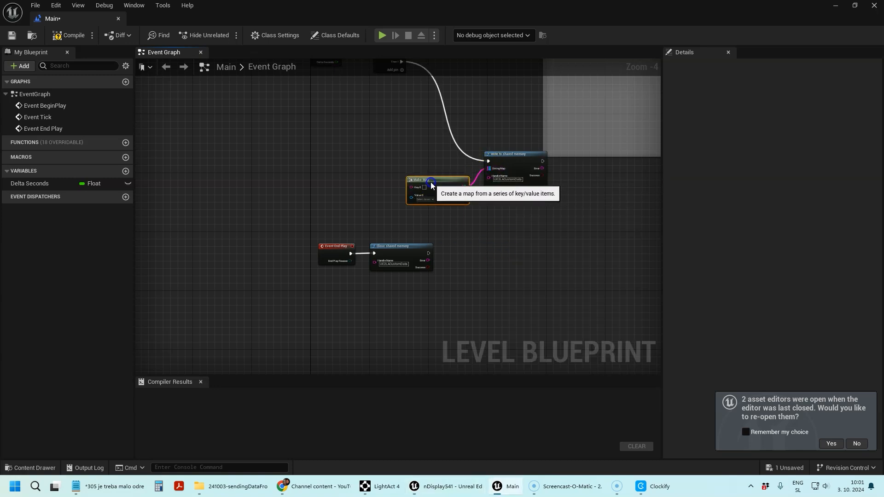
{"action": "scroll", "coordinate": [507, 168], "scroll_direction": "up", "scroll_amount": 4}
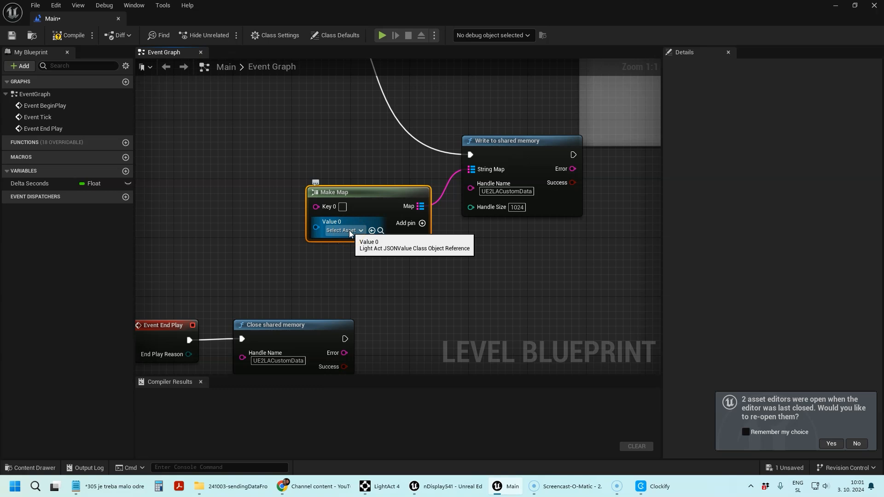
Step: Move the End Play nodes further away from Make Map and name its Key 0 ueFloat
{"action": "scroll", "coordinate": [415, 197], "scroll_direction": "down", "scroll_amount": 4}
{"action": "left_click_drag", "start_coordinate": [266, 250], "coordinate": [366, 308]}
{"action": "left_click", "coordinate": [385, 216]}
{"action": "scroll", "coordinate": [385, 215], "scroll_direction": "up", "scroll_amount": 4}
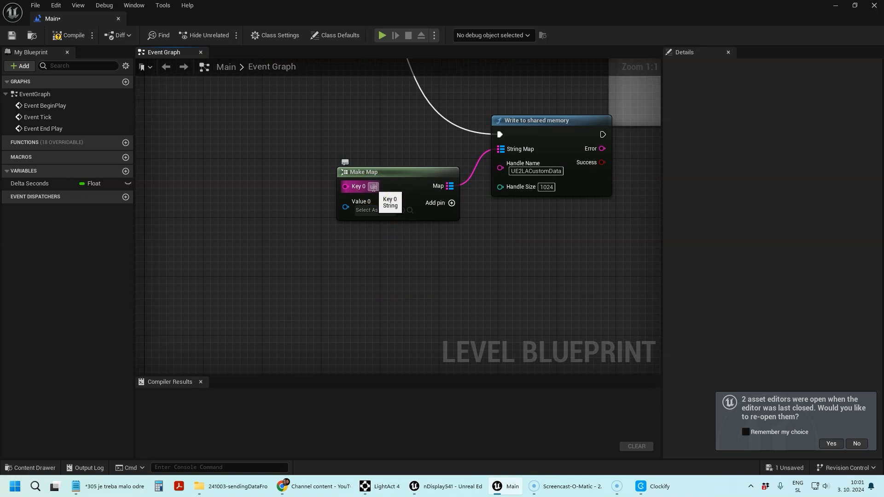
Step: Add a Float To LightAct JSON Value converter and connect its output to Value 0 of Make Map
{"action": "right_click", "coordinate": [229, 218]}
{"action": "scroll", "coordinate": [283, 297], "scroll_direction": "down", "scroll_amount": 5}
{"action": "scroll", "coordinate": [283, 302], "scroll_direction": "down", "scroll_amount": 15}
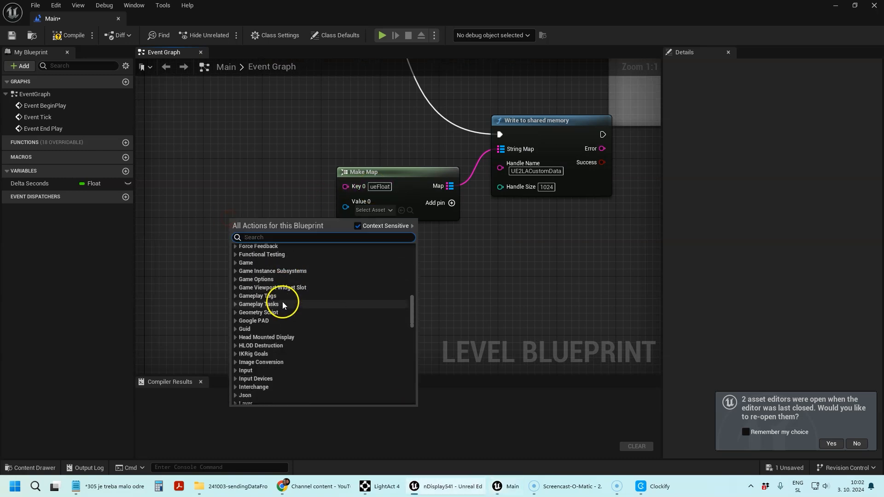
{"action": "left_click", "coordinate": [244, 342]}
{"action": "scroll", "coordinate": [290, 332], "scroll_direction": "down", "scroll_amount": 3}
{"action": "left_click", "coordinate": [242, 291]}
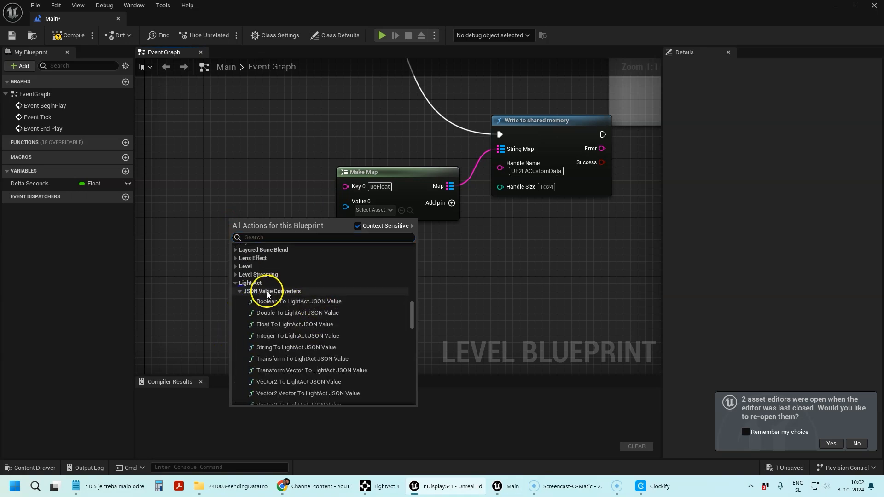
{"action": "left_click", "coordinate": [296, 324]}
{"action": "left_click_drag", "start_coordinate": [280, 219], "coordinate": [266, 211]}
Step: Set the float converter's input value to 2,3 and save the level blueprint
{"action": "double_click", "coordinate": [239, 213]}
{"action": "type", "text": "2,3"}
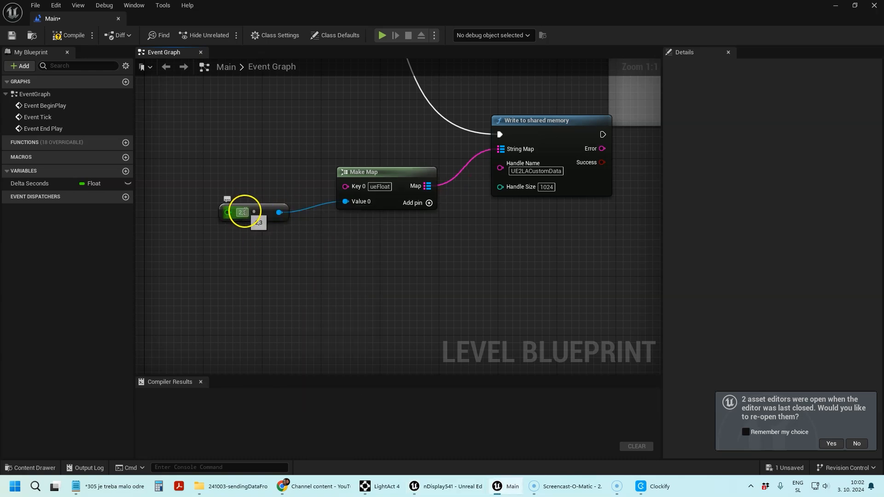
{"action": "key", "text": "Return"}
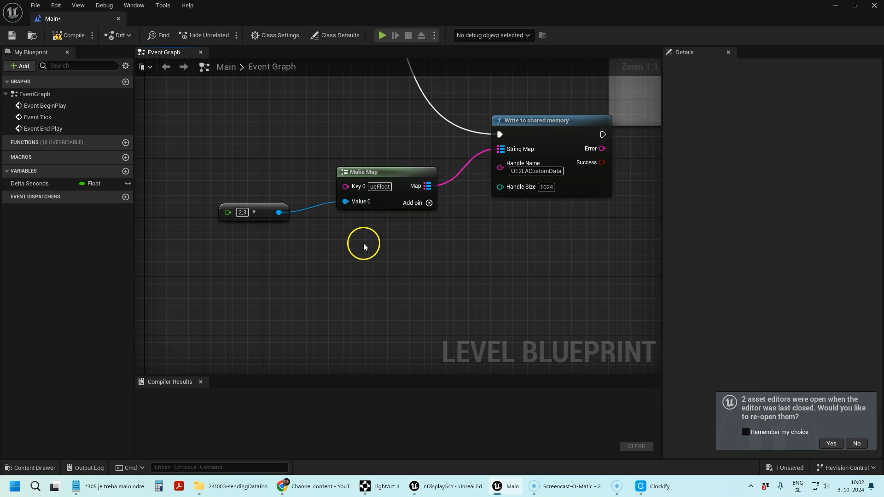
{"action": "key", "text": "ctrl+s"}
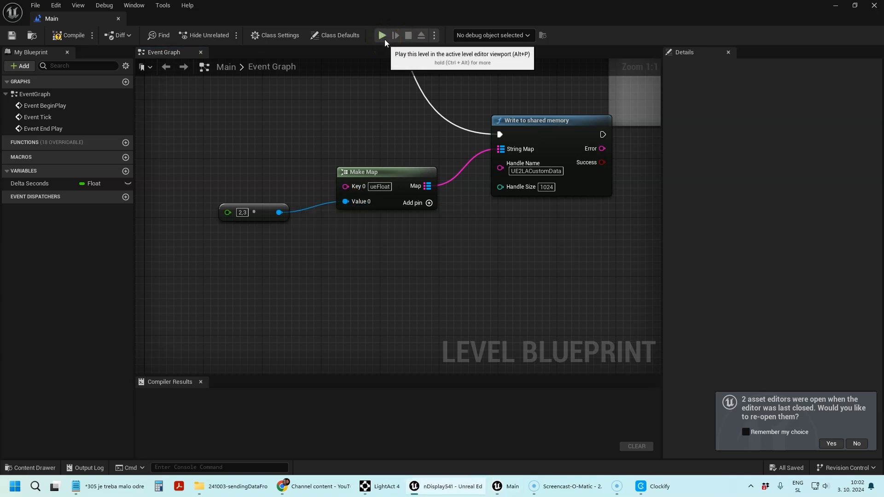
Step: Run the level, check the data arriving at the UE Data Receiver in LightAct, and return to Unreal to stop the play session
{"action": "left_click", "coordinate": [382, 35]}
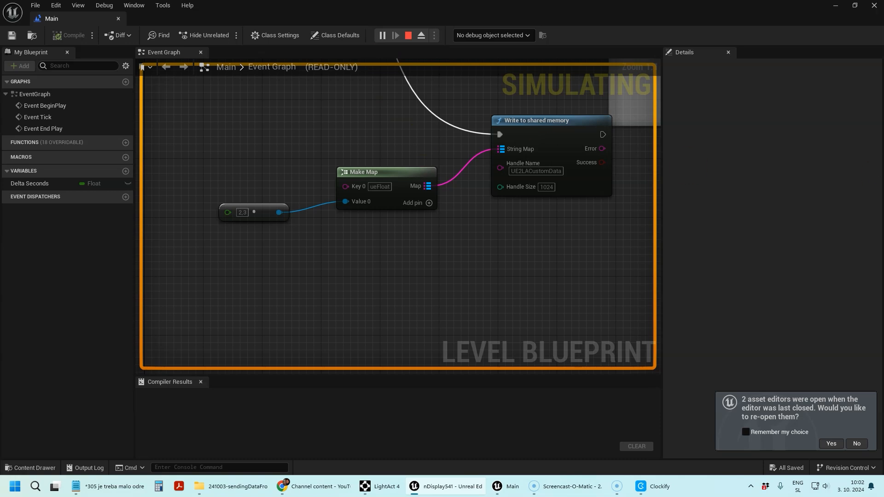
{"action": "left_click", "coordinate": [381, 486]}
{"action": "double_click", "coordinate": [438, 152]}
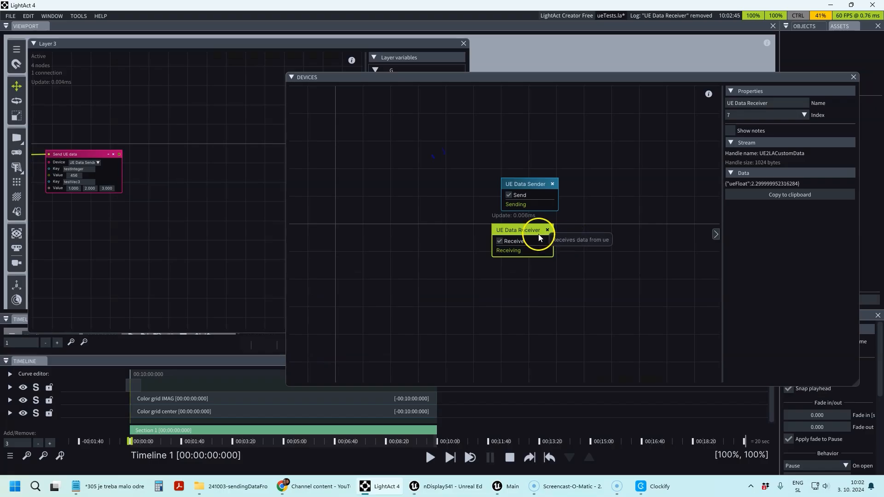
{"action": "left_click", "coordinate": [772, 194]}
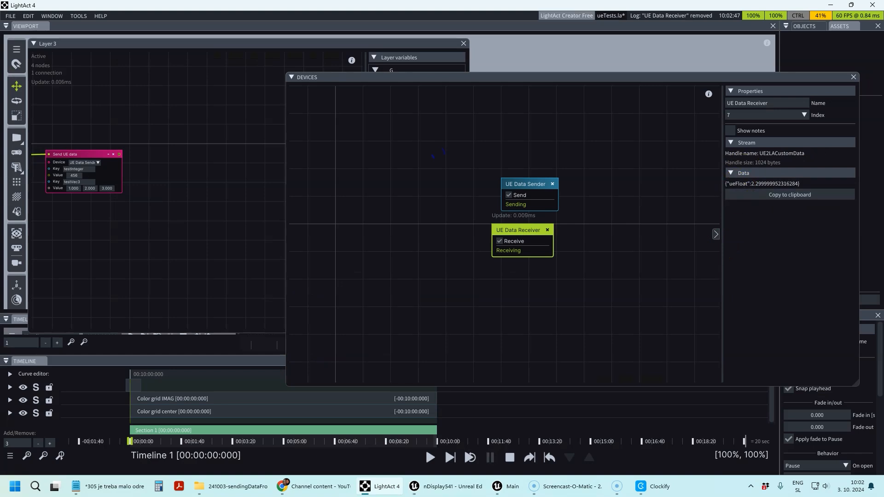
{"action": "key", "text": "alt+Tab"}
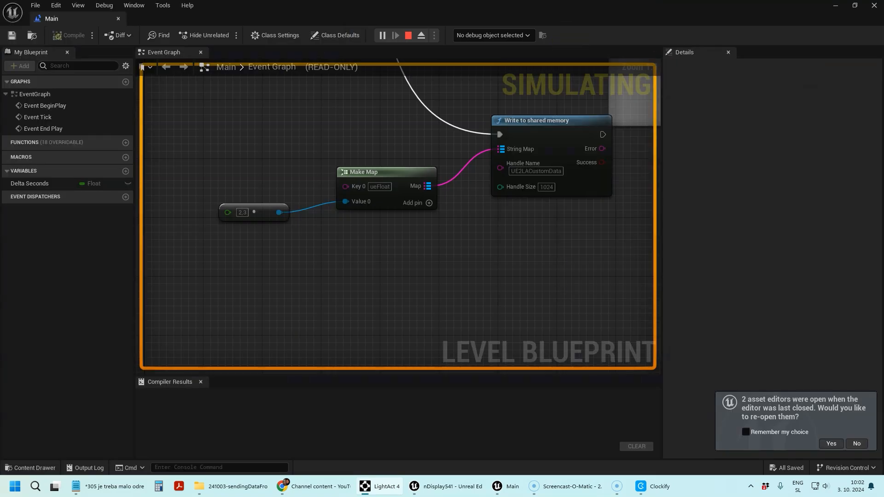
{"action": "key", "text": "Escape"}
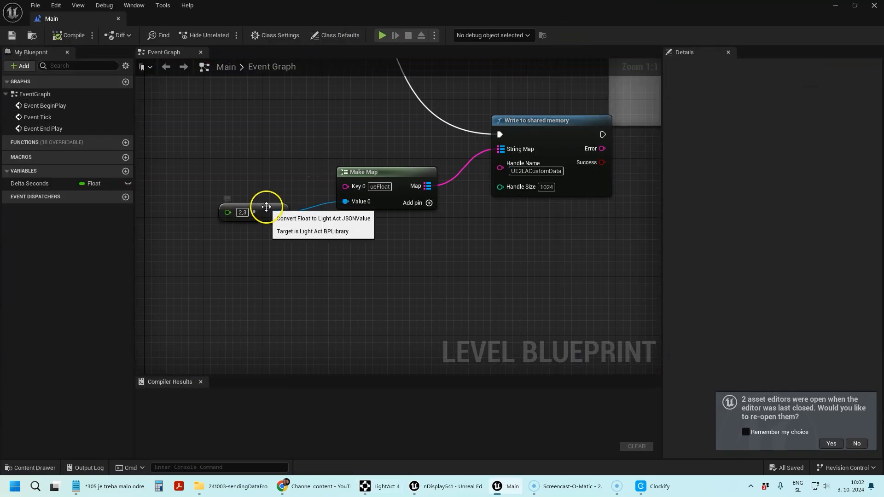
Step: Add a second key/value pair to Make Map and name Key 1 ueVec3
{"action": "left_click", "coordinate": [424, 205]}
{"action": "left_click", "coordinate": [371, 216]}
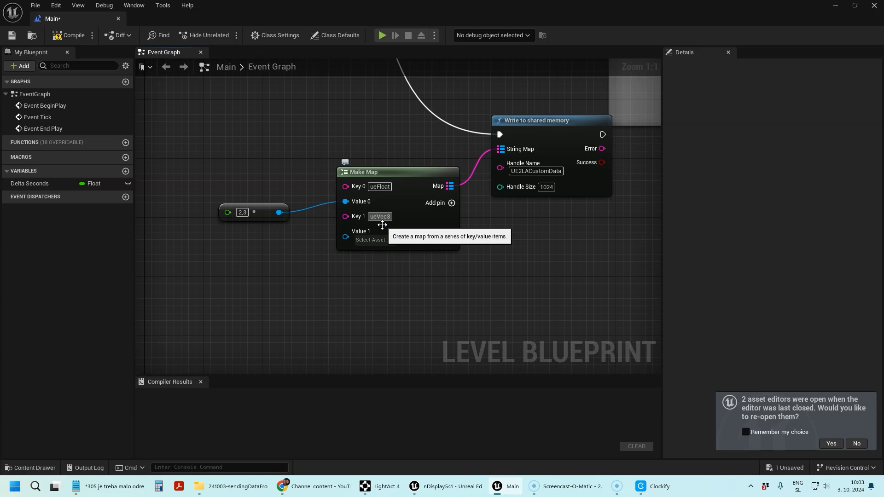
{"action": "left_click", "coordinate": [391, 271]}
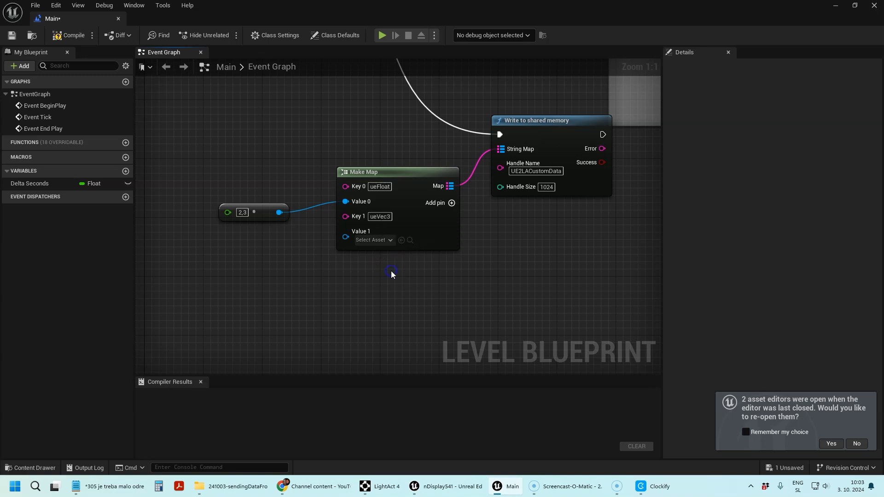
Step: Add a Vector3 To LightAct JSON Value converter and connect its output to Value 1 of Make Map
{"action": "right_click", "coordinate": [220, 252]}
{"action": "type", "text": "fin"}
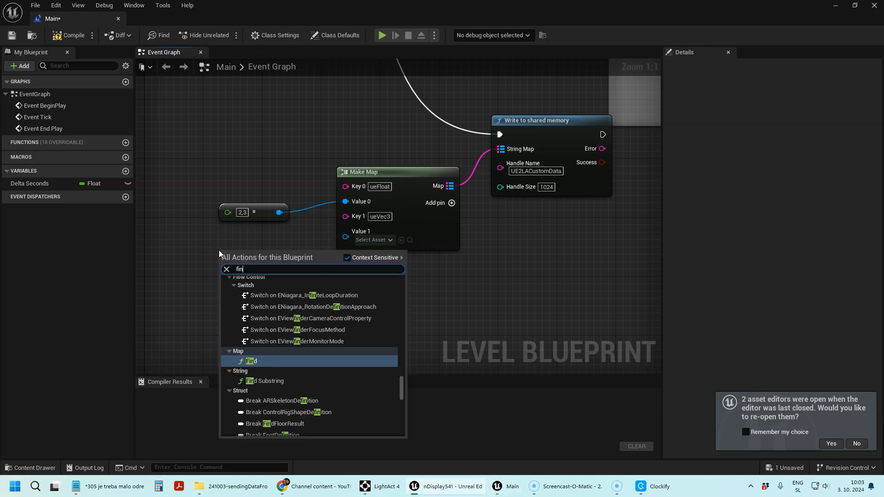
{"action": "key", "text": "BackSpace"}
{"action": "key", "text": "BackSpace"}
{"action": "key", "text": "BackSpace"}
{"action": "type", "text": "vec3 c"}
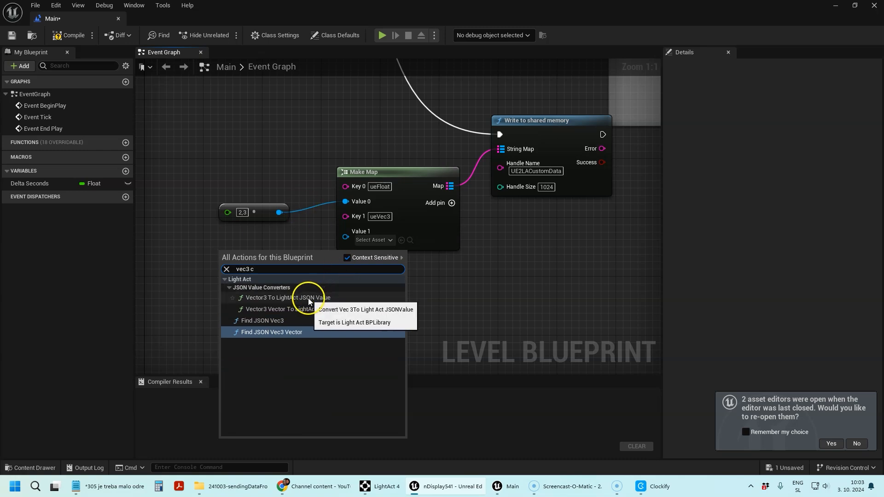
{"action": "left_click", "coordinate": [302, 300]}
{"action": "left_click_drag", "start_coordinate": [310, 251], "coordinate": [346, 236]}
Step: Set the vector converter's values to X 4,0, Y 5,0 and Z 6,1
{"action": "left_click", "coordinate": [198, 258]}
{"action": "type", "text": "5"}
{"action": "key", "text": "Tab"}
{"action": "type", "text": "6,1"}
{"action": "left_click", "coordinate": [253, 293]}
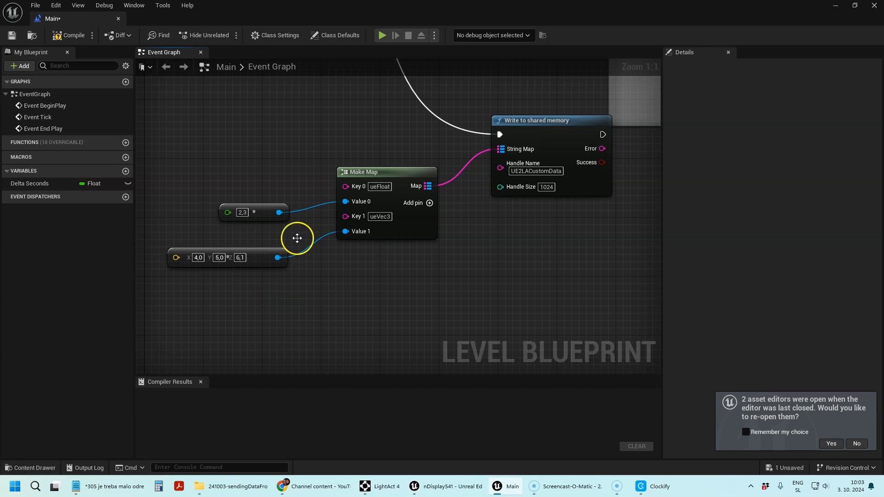
Step: Run the level and switch to LightAct to compare the UE Data Receiver's data with the values in the blueprint
{"action": "left_click", "coordinate": [382, 35]}
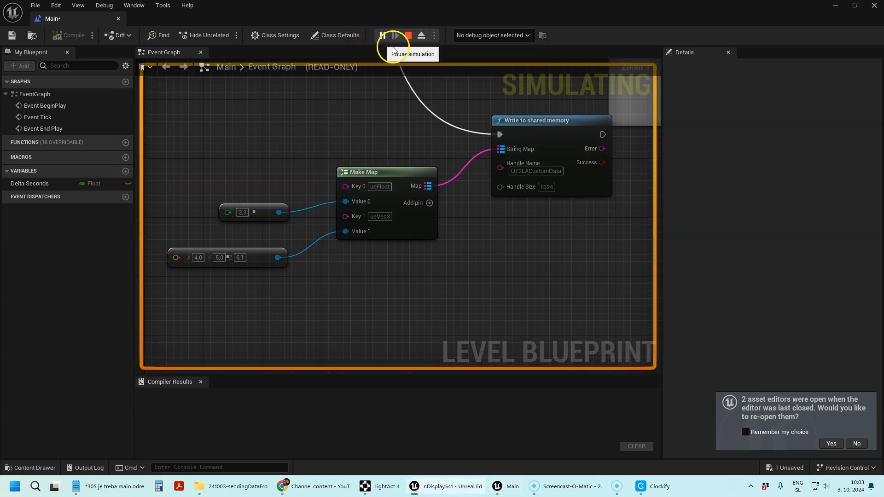
{"action": "key", "text": "alt+Tab"}
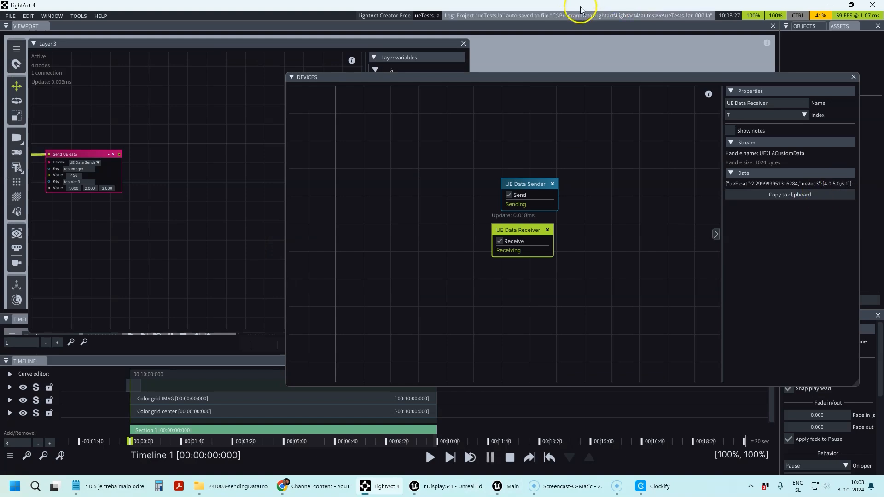
{"action": "key", "text": "alt+Tab"}
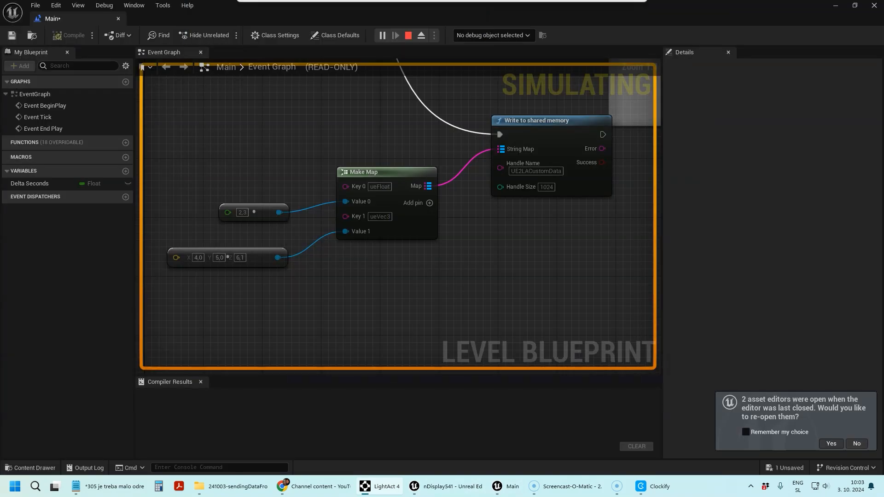
{"action": "key", "text": "alt+Tab"}
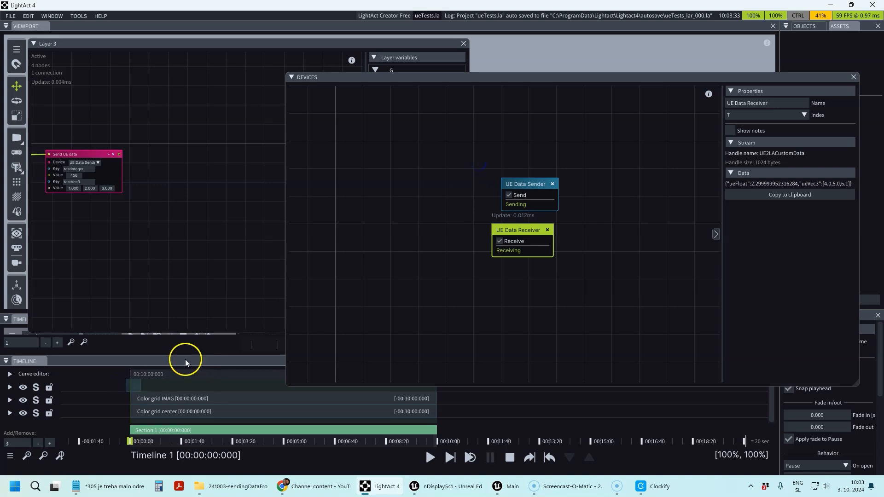
Step: Bring Layer 3's node graph to the front and add a Read UE data node below Send UE data
{"action": "left_click_drag", "start_coordinate": [134, 387], "coordinate": [132, 386]}
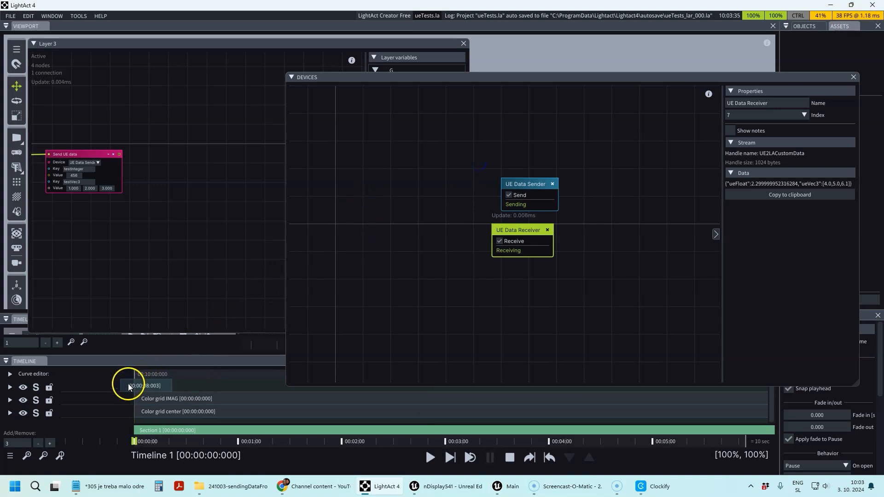
{"action": "left_click", "coordinate": [163, 387]}
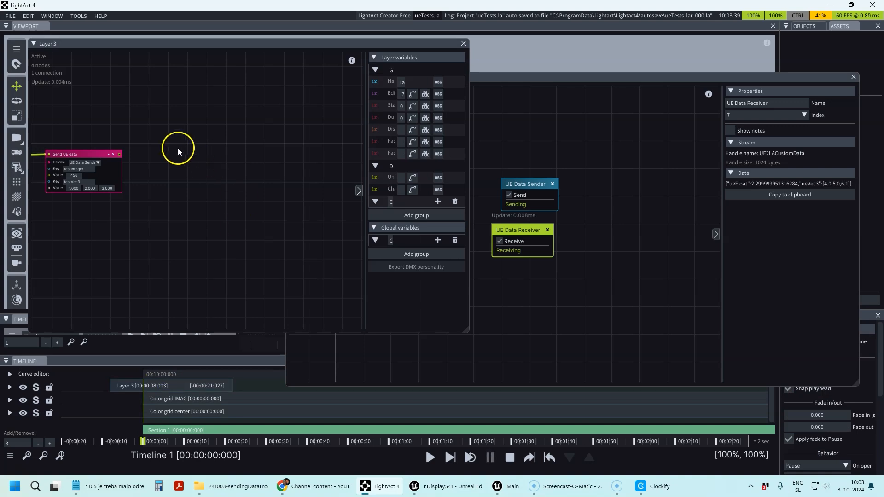
{"action": "scroll", "coordinate": [156, 138], "scroll_direction": "down", "scroll_amount": 3}
{"action": "right_click", "coordinate": [153, 216]}
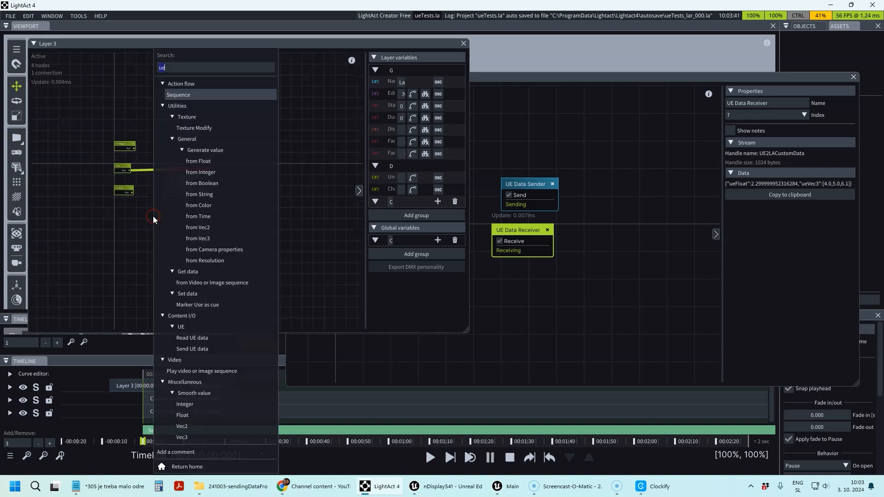
{"action": "type", "text": "read ue"}
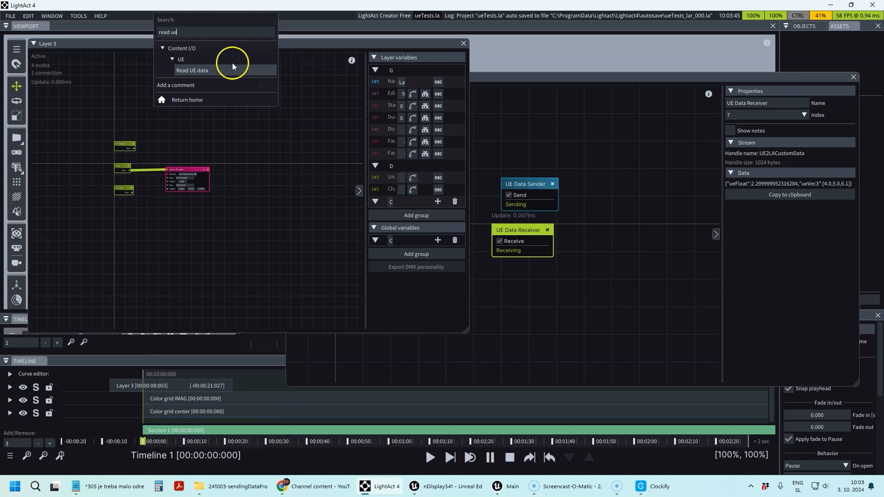
{"action": "left_click", "coordinate": [222, 72]}
{"action": "scroll", "coordinate": [173, 228], "scroll_direction": "up", "scroll_amount": 3}
{"action": "left_click_drag", "start_coordinate": [173, 212], "coordinate": [210, 191]}
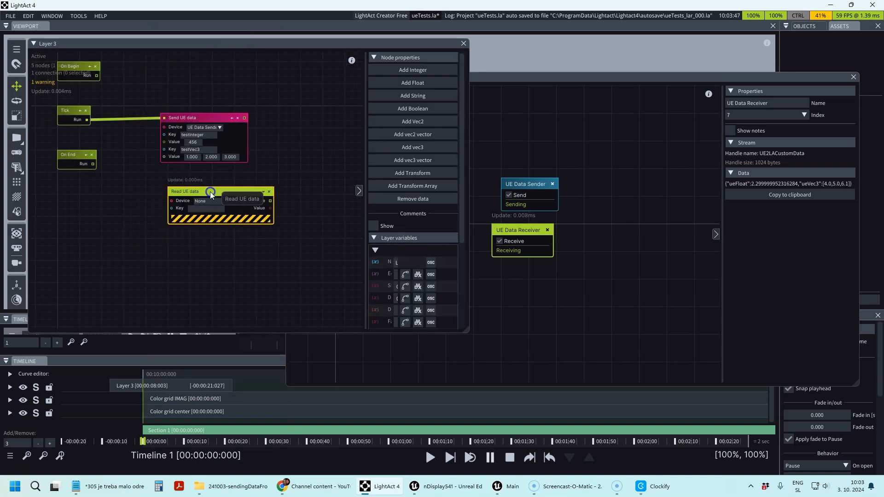
Step: Remove the default data entry from the Read UE data node, and add a float entry and a vec3 entry
{"action": "left_click", "coordinate": [400, 199]}
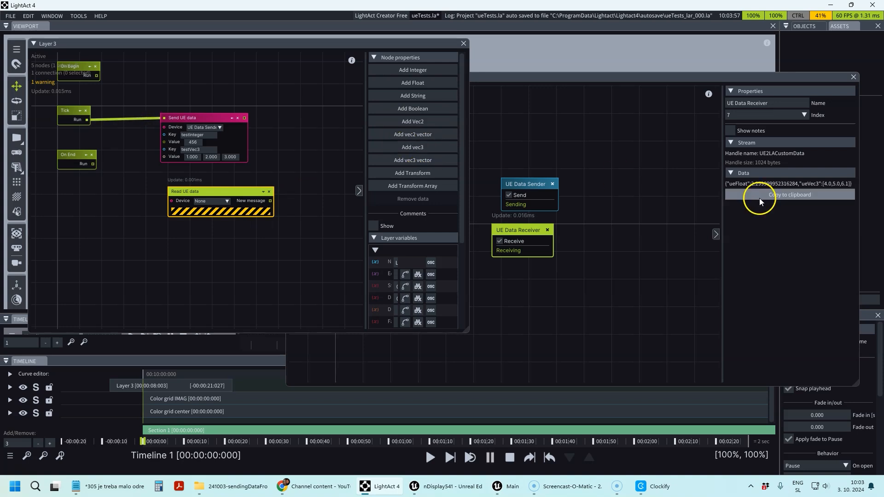
{"action": "left_click", "coordinate": [411, 83]}
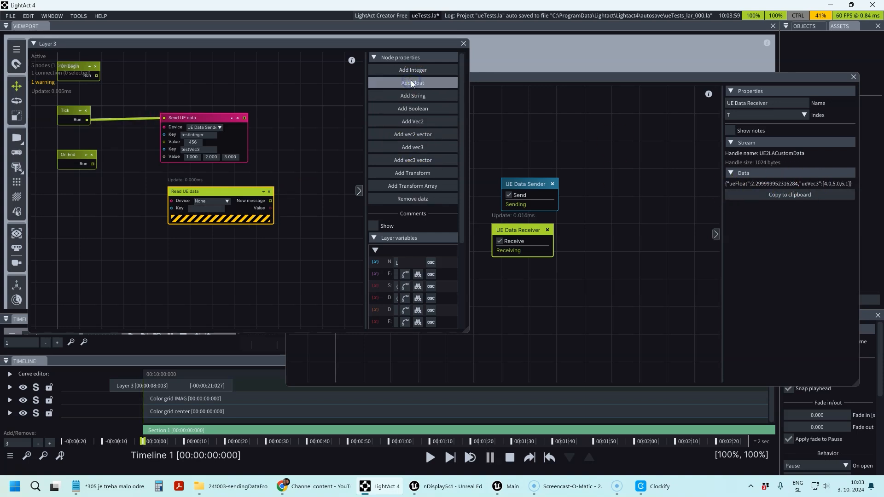
{"action": "left_click", "coordinate": [413, 146]}
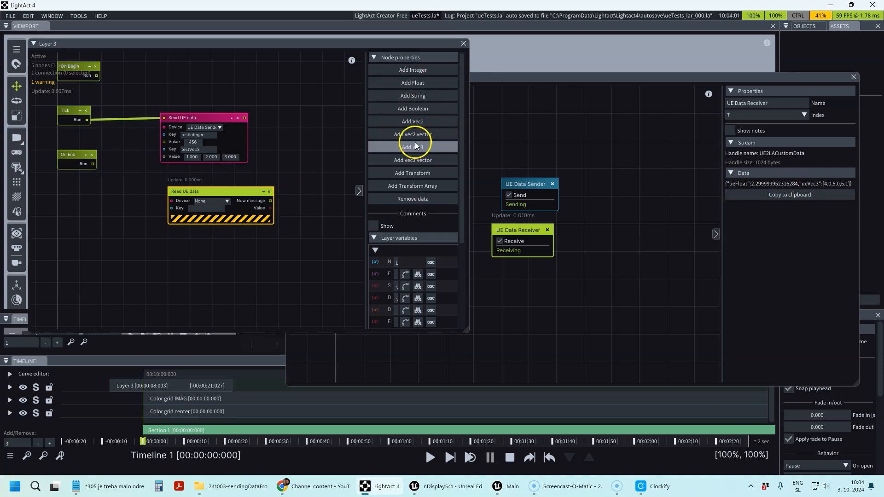
Step: Name the Read UE data node's keys ueFloat for the float entry and ueVec for the vec3 entry
{"action": "left_click", "coordinate": [241, 210]}
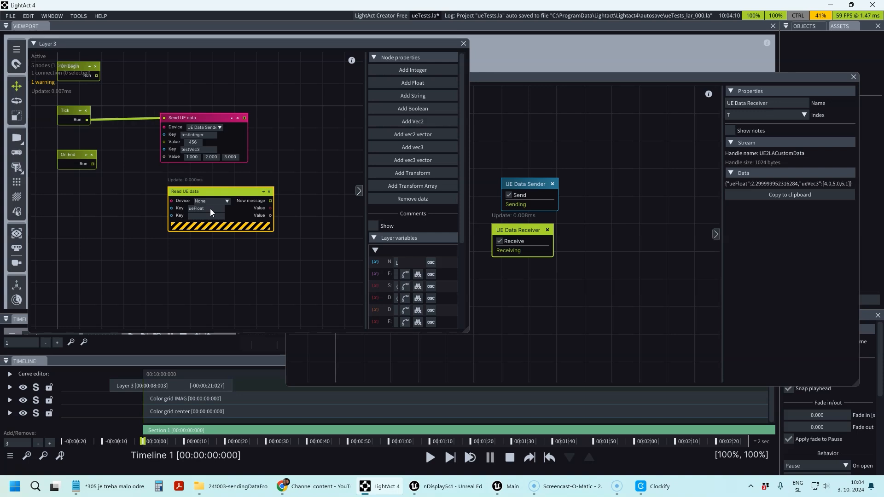
{"action": "type", "text": "ueVec"}
{"action": "left_click", "coordinate": [236, 308]}
{"action": "left_click", "coordinate": [90, 231]}
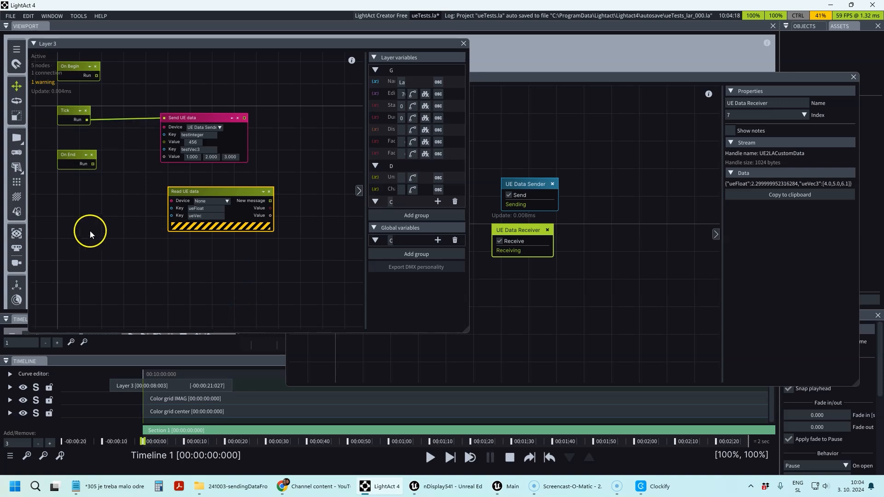
Step: Add a Print to console node triggered by the New message output of Read UE data
{"action": "left_click_drag", "start_coordinate": [270, 201], "coordinate": [316, 185]}
{"action": "type", "text": "co"}
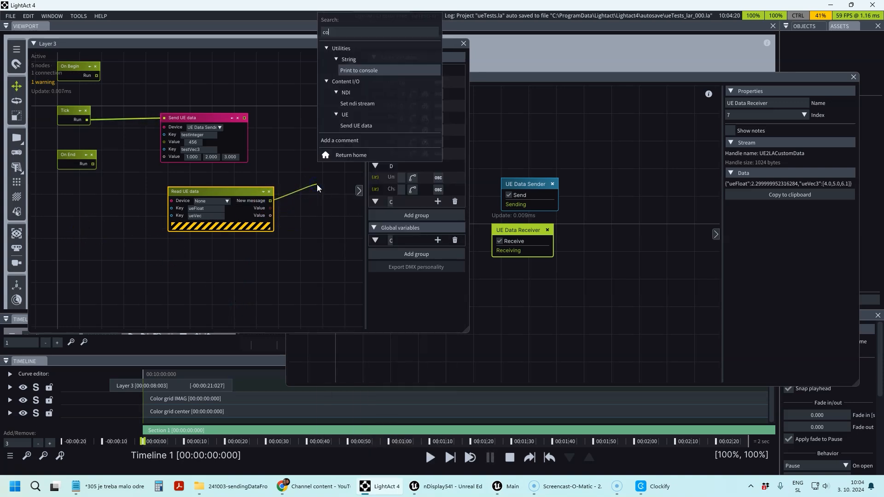
{"action": "type", "text": "ns"}
{"action": "key", "text": "Return"}
{"action": "scroll", "coordinate": [178, 195], "scroll_direction": "down", "scroll_amount": 3}
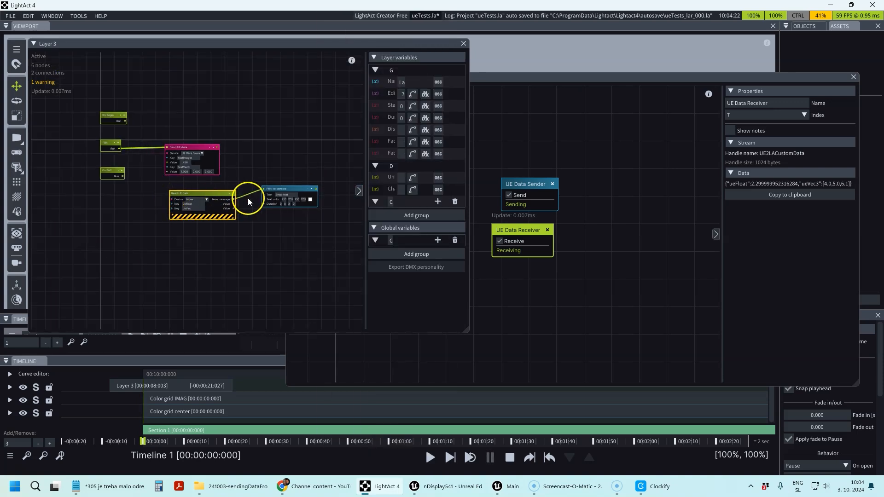
{"action": "scroll", "coordinate": [266, 199], "scroll_direction": "up", "scroll_amount": 3}
Step: Duplicate the Print to console node and connect the first one's execution output to the copy
{"action": "left_click", "coordinate": [309, 181]}
{"action": "scroll", "coordinate": [281, 200], "scroll_direction": "down", "scroll_amount": 2}
{"action": "key", "text": "ctrl+c"}
{"action": "key", "text": "ctrl+v"}
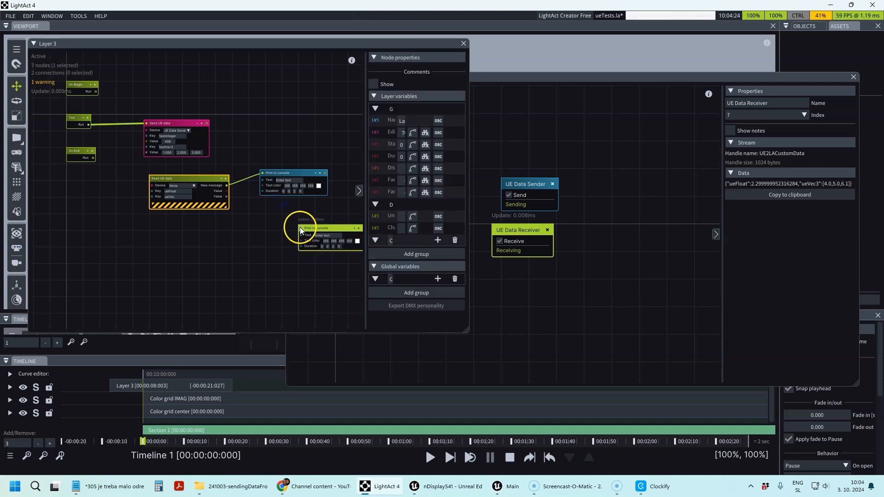
{"action": "left_click_drag", "start_coordinate": [325, 172], "coordinate": [300, 227]}
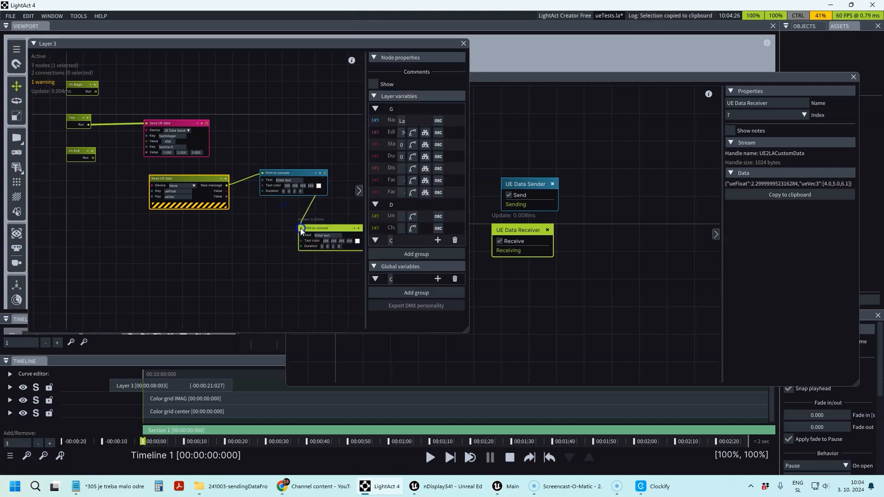
Step: Color the first print's text 255, 255, 138 and the second's 0, 255, 255, and route the float and vec3 values into their Text inputs
{"action": "scroll", "coordinate": [280, 224], "scroll_direction": "up", "scroll_amount": 2}
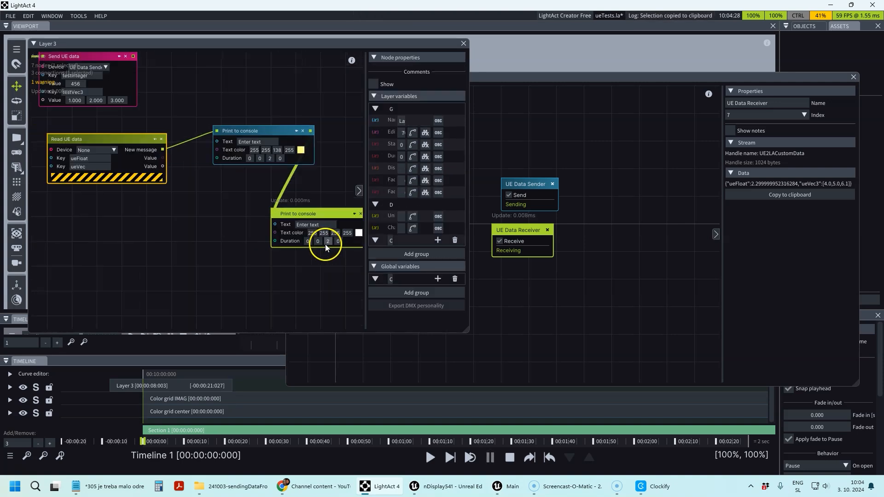
{"action": "left_click_drag", "start_coordinate": [312, 234], "coordinate": [41, 250]}
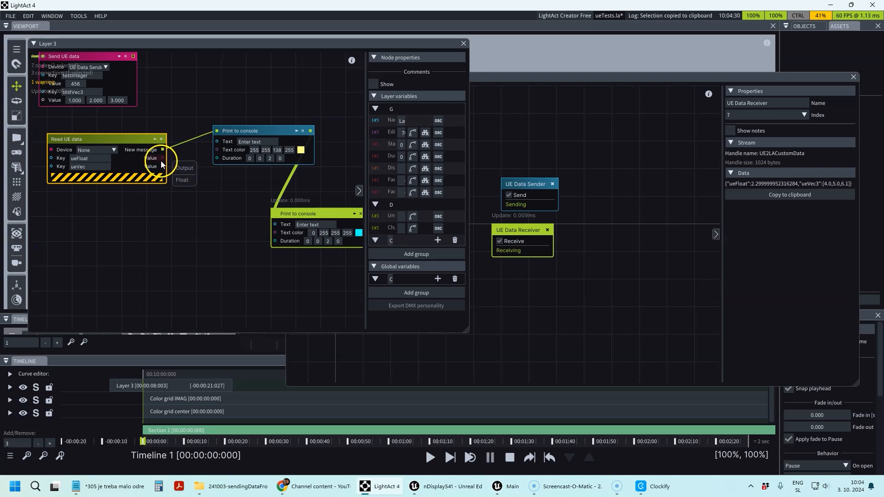
{"action": "left_click_drag", "start_coordinate": [164, 161], "coordinate": [217, 142]}
{"action": "left_click_drag", "start_coordinate": [178, 179], "coordinate": [275, 224]}
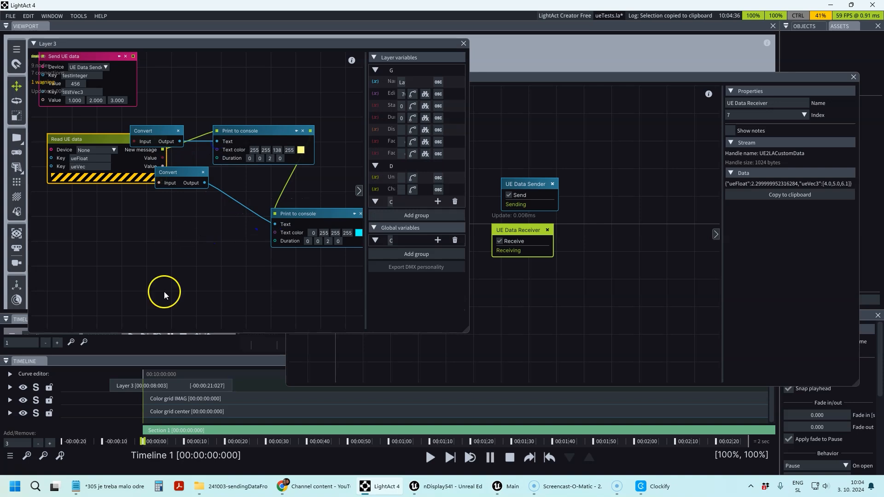
Step: Save the project and set the Read UE data node's device to UE Data Receiver
{"action": "key", "text": "ctrl+s"}
{"action": "left_click", "coordinate": [101, 150]}
{"action": "left_click", "coordinate": [97, 170]}
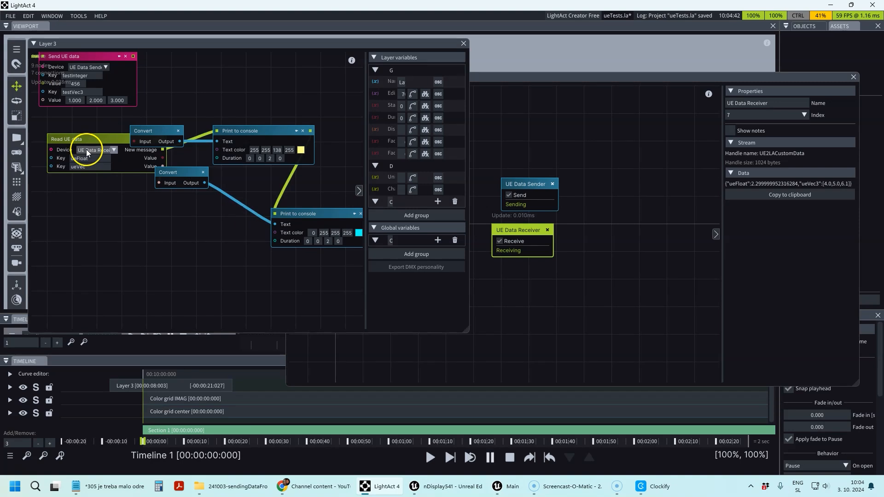
Step: Open the Console to check the printed values against the Read UE data keys, and place it clear of the Layer 3 graph
{"action": "left_click", "coordinate": [71, 18]}
{"action": "left_click", "coordinate": [80, 236]}
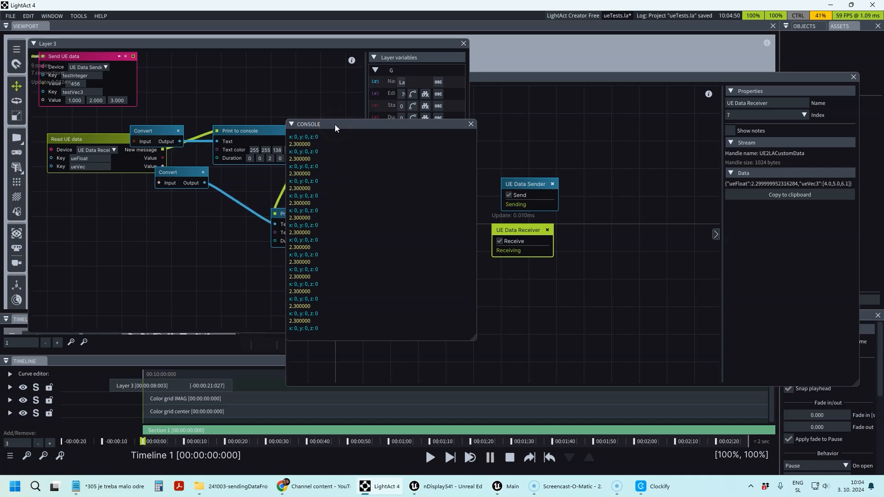
{"action": "left_click", "coordinate": [104, 142]}
{"action": "left_click", "coordinate": [95, 167]}
{"action": "left_click", "coordinate": [382, 327]}
{"action": "left_click", "coordinate": [437, 338]}
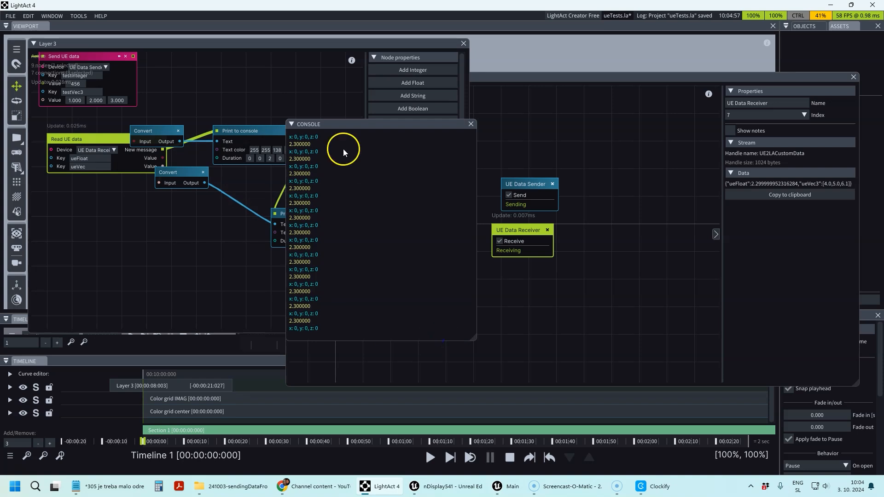
{"action": "left_click_drag", "start_coordinate": [331, 126], "coordinate": [548, 103]}
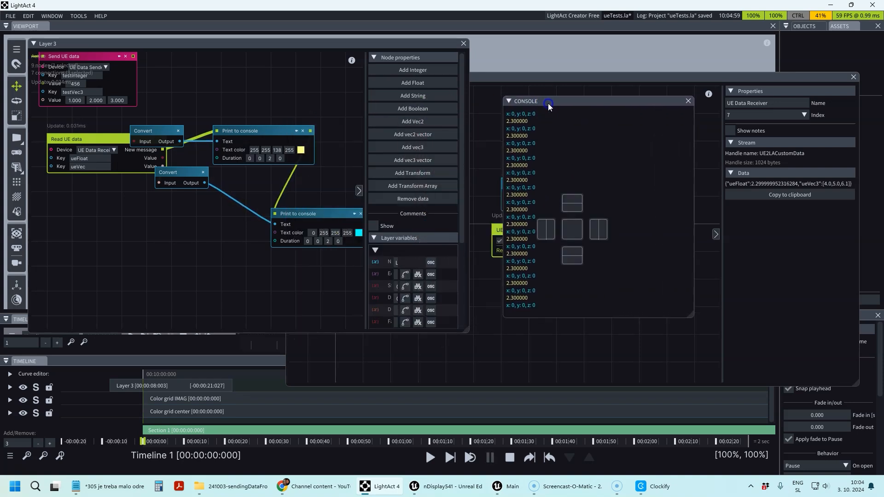
Step: Correct the vec3 entry's key in Read UE data to ueVec3 and check the printed output in the Console
{"action": "left_click", "coordinate": [133, 181]}
{"action": "left_click", "coordinate": [101, 167]}
{"action": "type", "text": "3"}
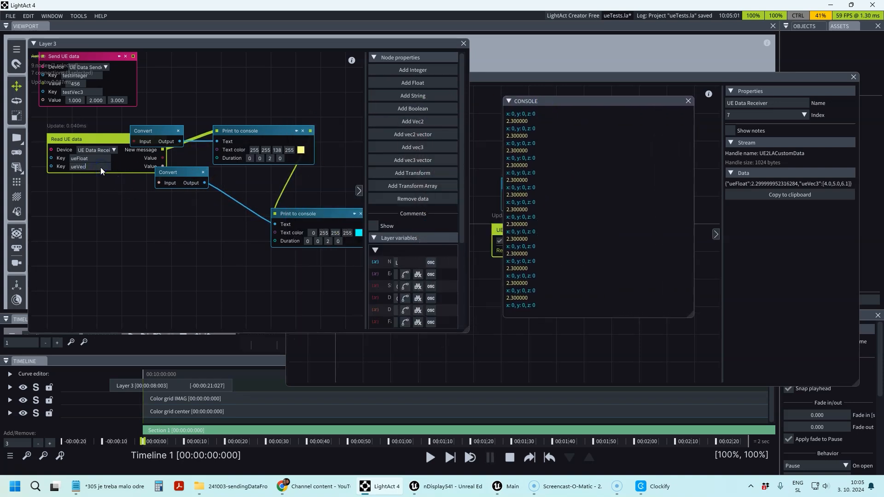
{"action": "left_click", "coordinate": [149, 253]}
{"action": "left_click", "coordinate": [532, 151]}
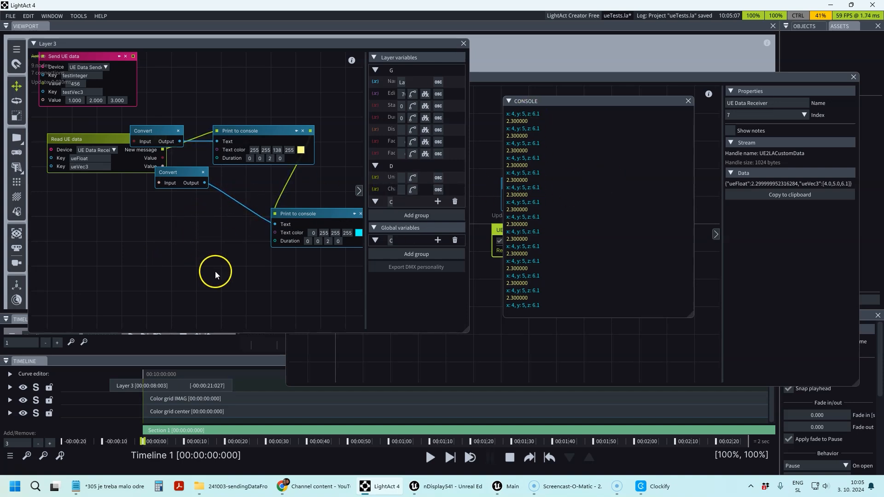
Step: Switch to the Main level blueprint in Unreal Engine and stop the running level
{"action": "left_click", "coordinate": [449, 485]}
{"action": "left_click", "coordinate": [409, 36]}
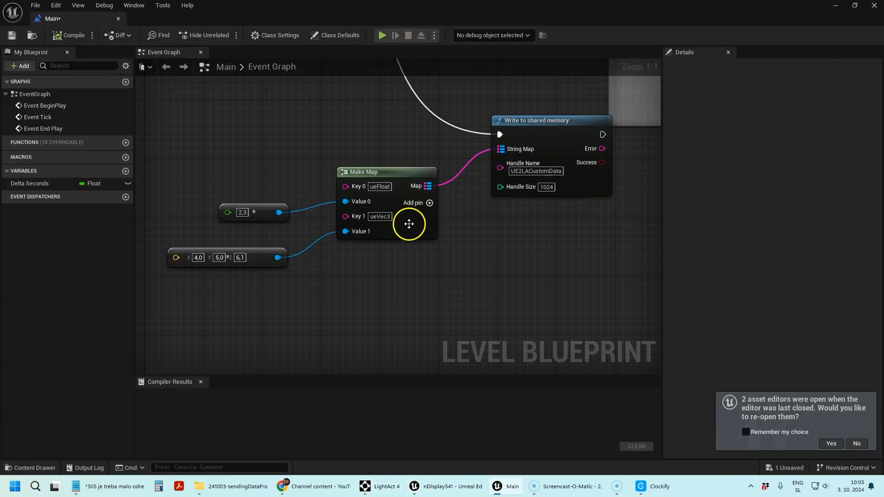
Step: Examine the Light Act functions and JSON Value Converters available for the level blueprint
{"action": "right_click", "coordinate": [233, 275]}
{"action": "scroll", "coordinate": [312, 374], "scroll_direction": "down", "scroll_amount": 15}
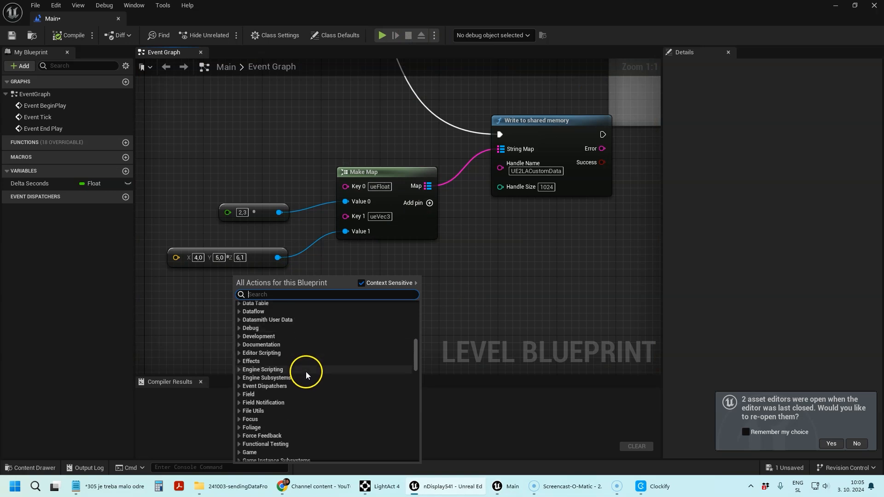
{"action": "scroll", "coordinate": [280, 407], "scroll_direction": "up", "scroll_amount": 5}
{"action": "scroll", "coordinate": [275, 396], "scroll_direction": "down", "scroll_amount": 8}
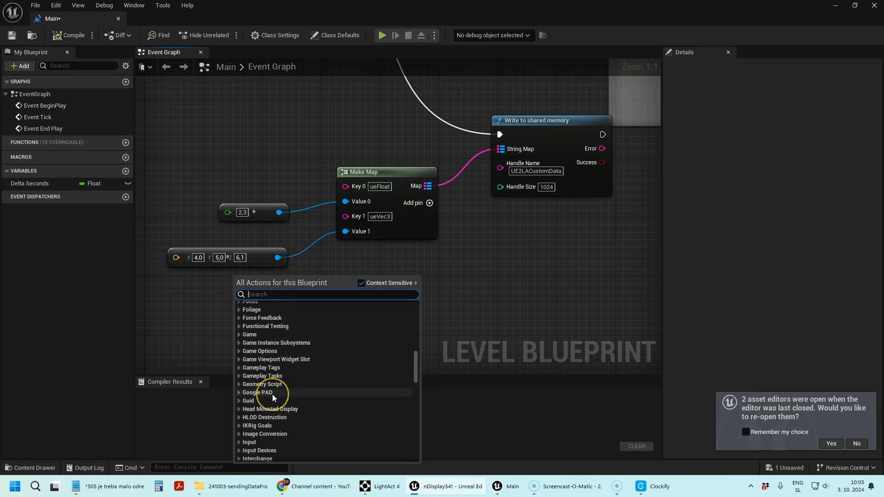
{"action": "scroll", "coordinate": [270, 394], "scroll_direction": "down", "scroll_amount": 4}
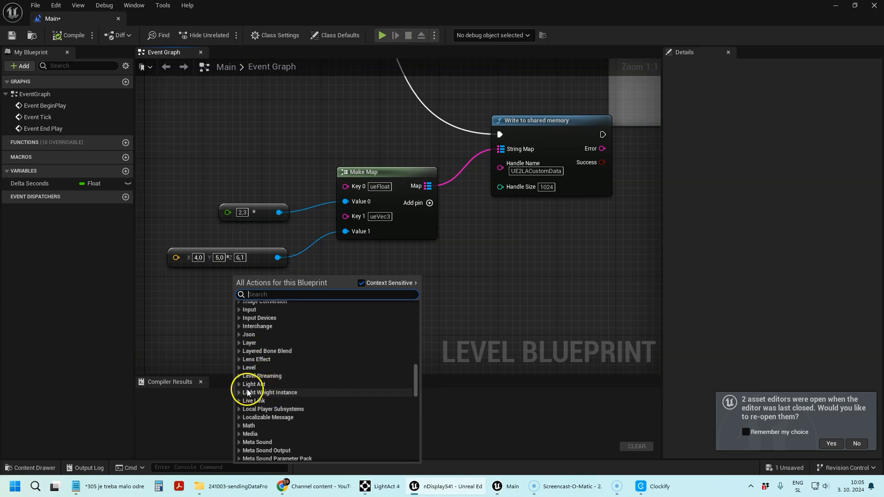
{"action": "left_click", "coordinate": [238, 385]}
{"action": "scroll", "coordinate": [298, 387], "scroll_direction": "down", "scroll_amount": 3}
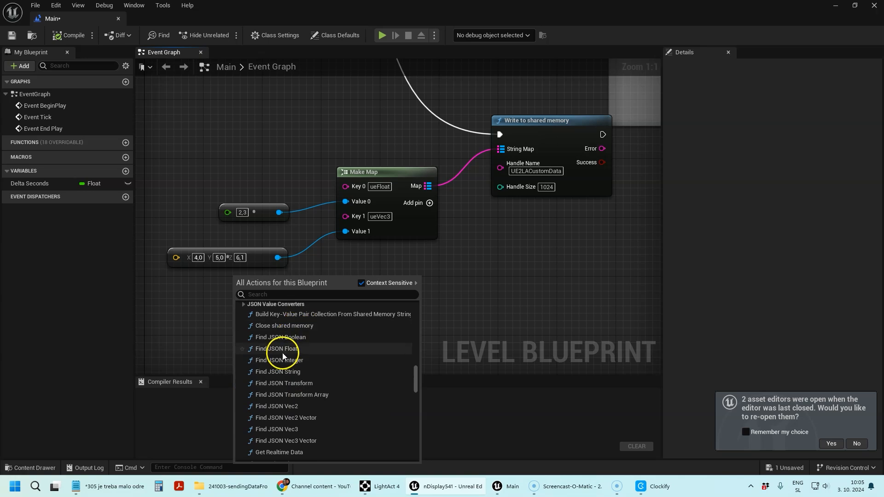
{"action": "scroll", "coordinate": [277, 345], "scroll_direction": "up", "scroll_amount": 1}
{"action": "left_click", "coordinate": [244, 320]}
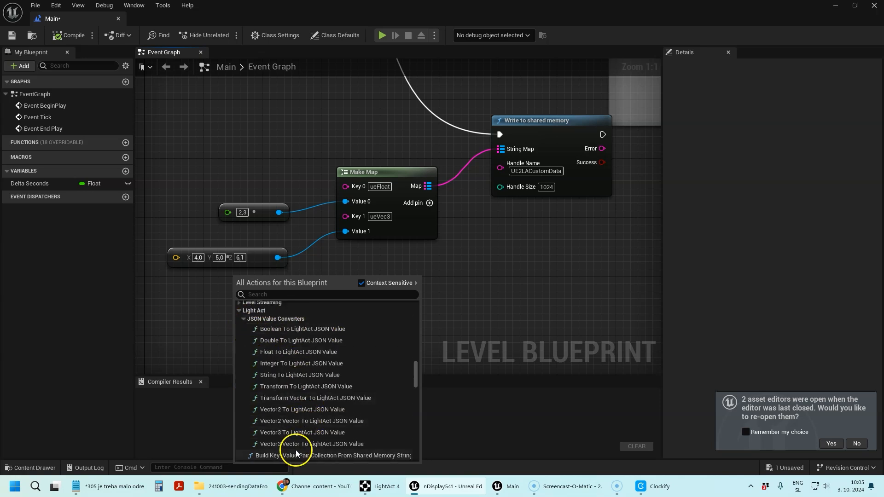